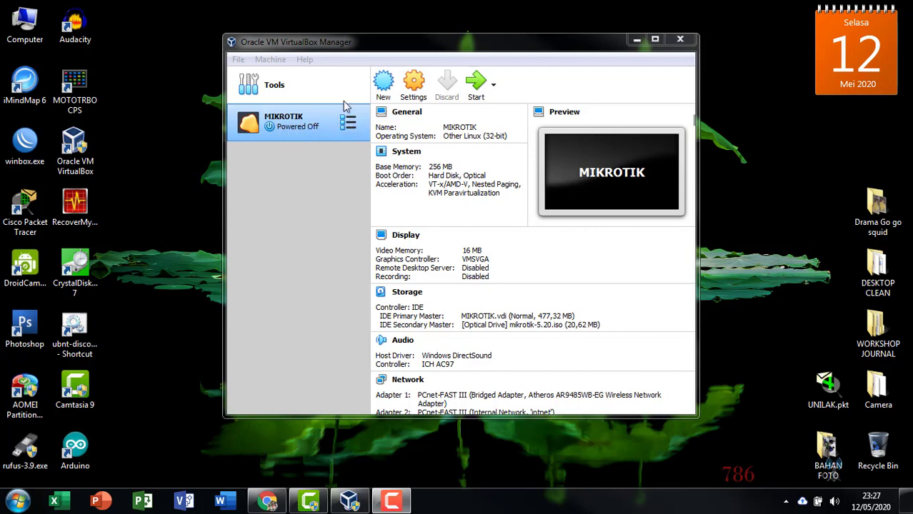
# - Review the MIKROTIK machine's storage and network settings and close Settings unchanged
pyautogui.moveTo(384, 48); pyautogui.dragTo(462, 50)
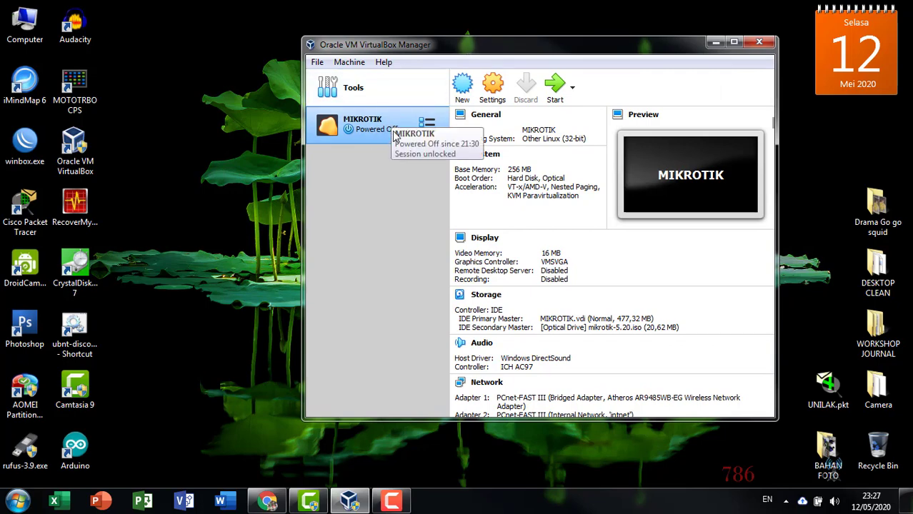
pyautogui.click(492, 88)
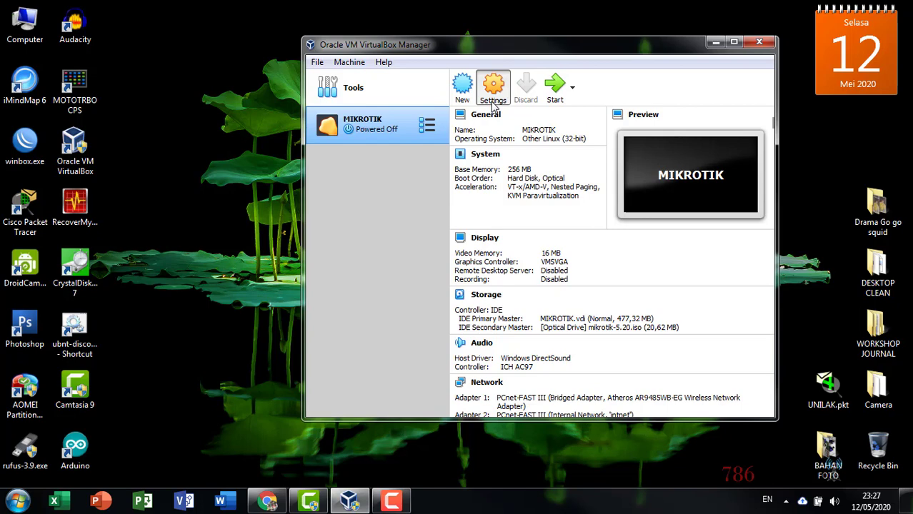
pyautogui.click(492, 100)
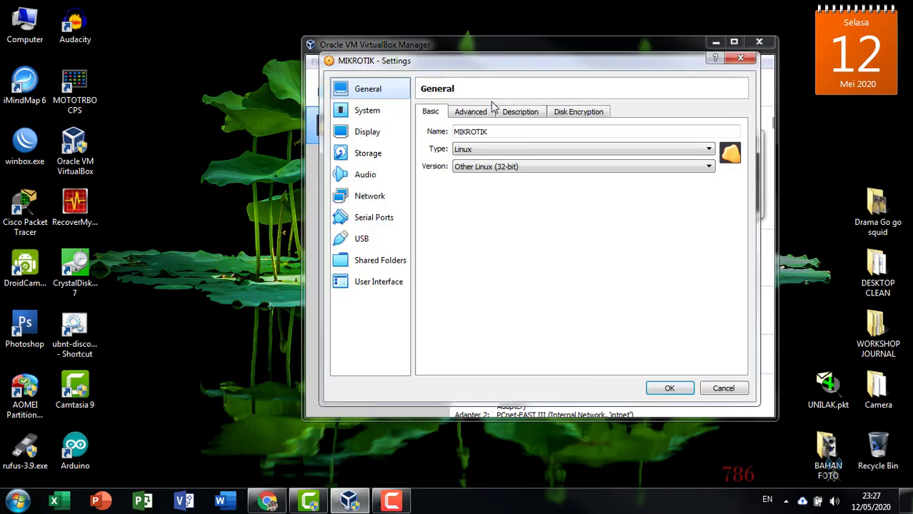
pyautogui.click(370, 158)
pyautogui.click(364, 200)
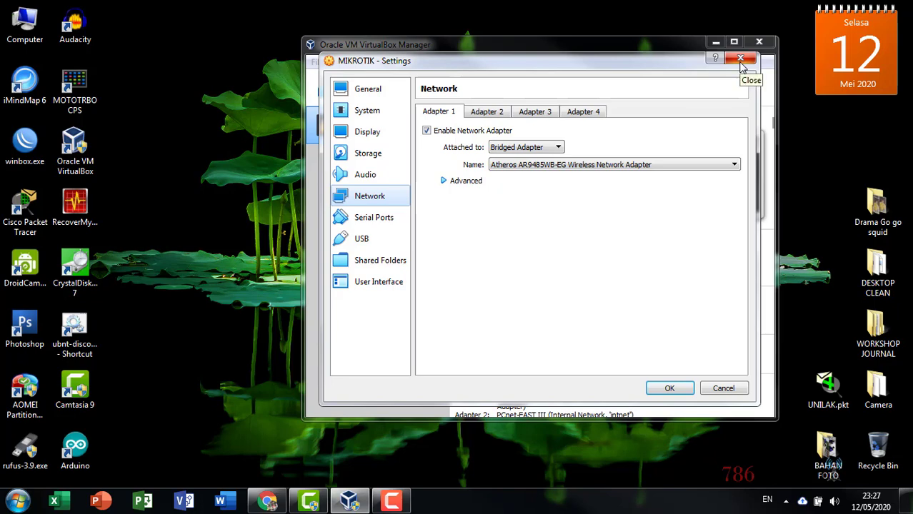
pyautogui.click(740, 62)
pyautogui.moveTo(607, 42); pyautogui.dragTo(630, 31)
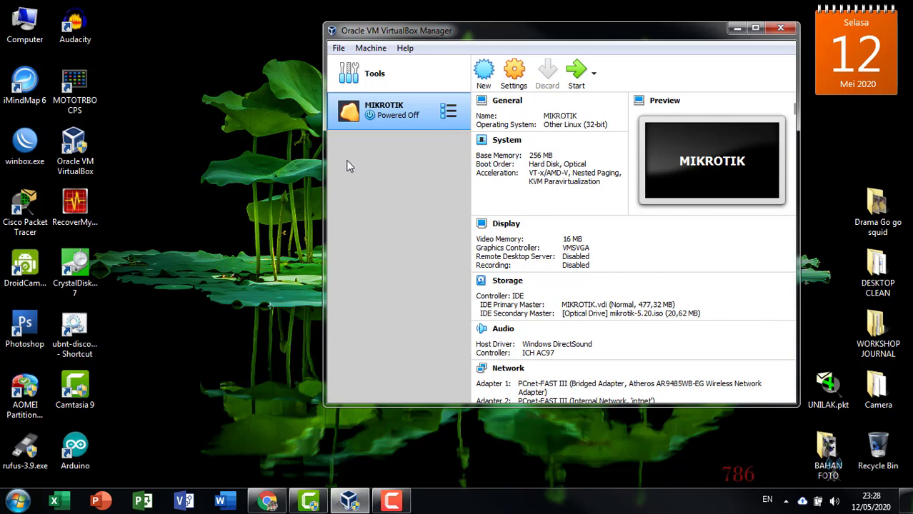
pyautogui.moveTo(639, 38); pyautogui.dragTo(590, 53)
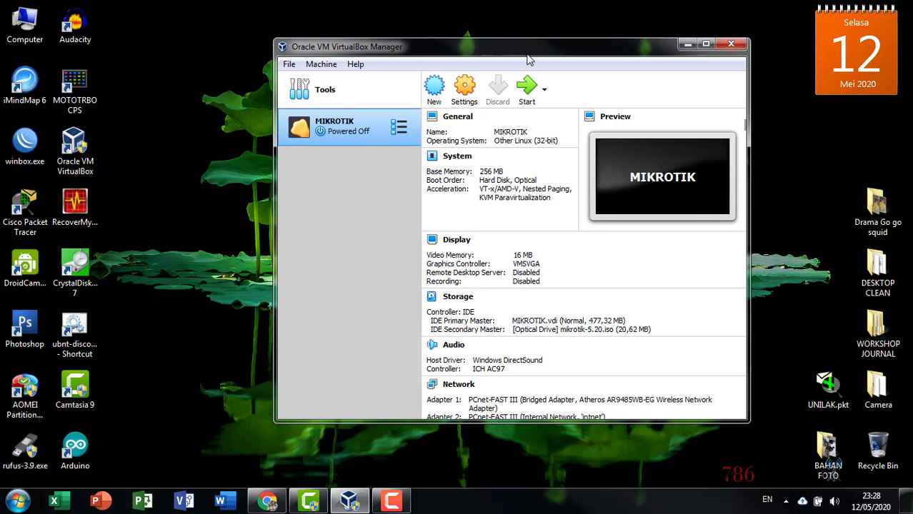
pyautogui.click(526, 141)
# - Begin a new machine named 'windows10', reach Memory size, then cancel the wizard
pyautogui.click(434, 87)
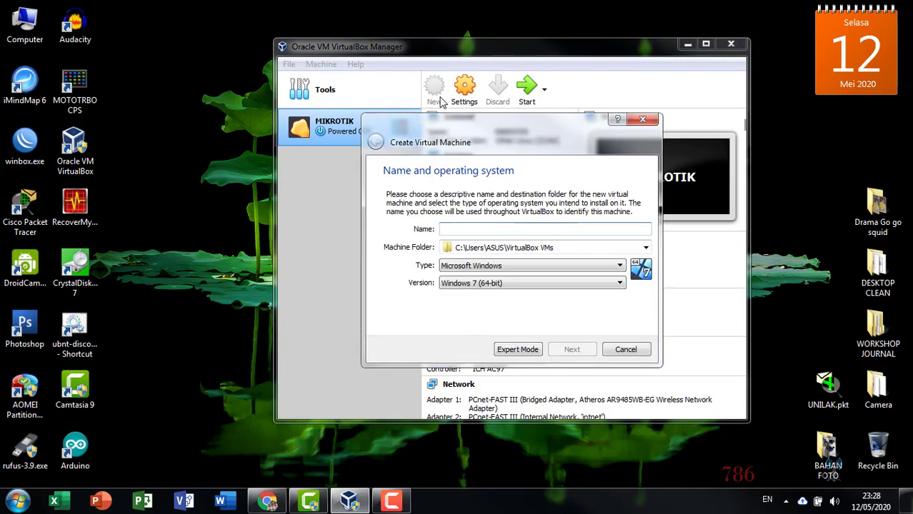
pyautogui.write('windows')
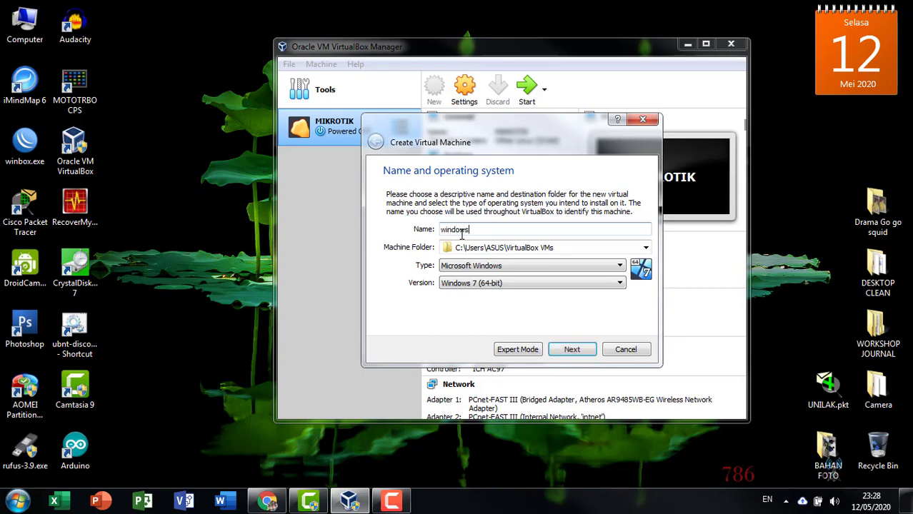
pyautogui.write('10')
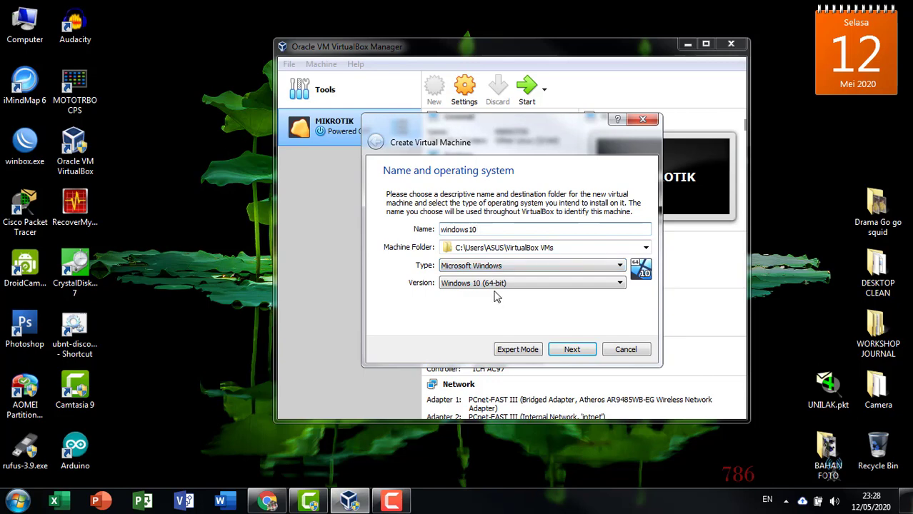
pyautogui.click(570, 352)
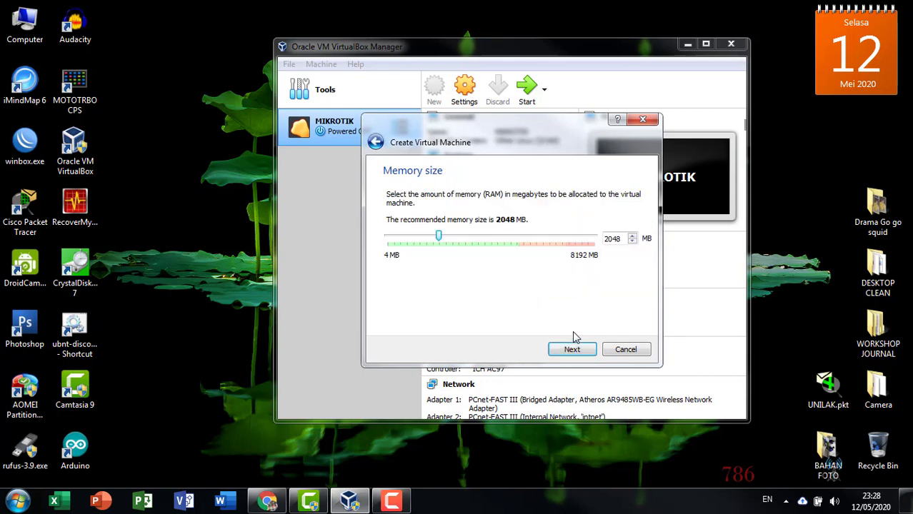
pyautogui.click(626, 349)
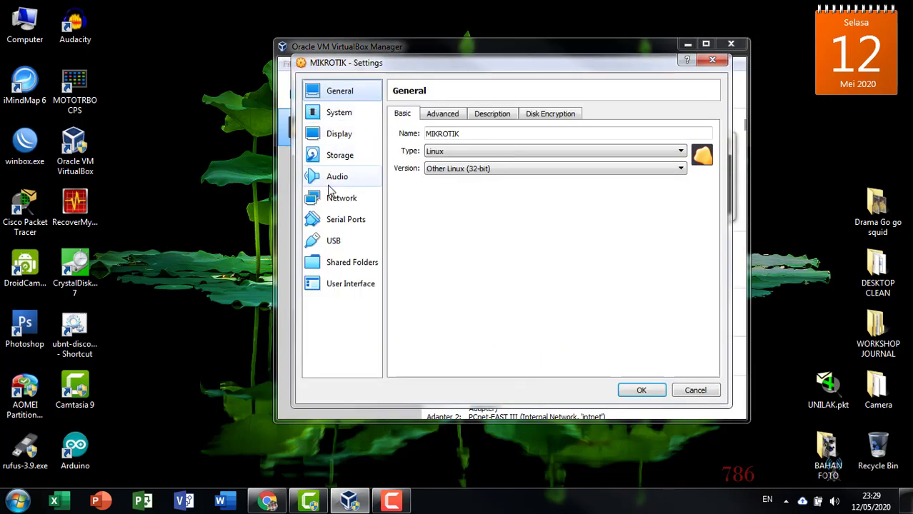
pyautogui.click(341, 155)
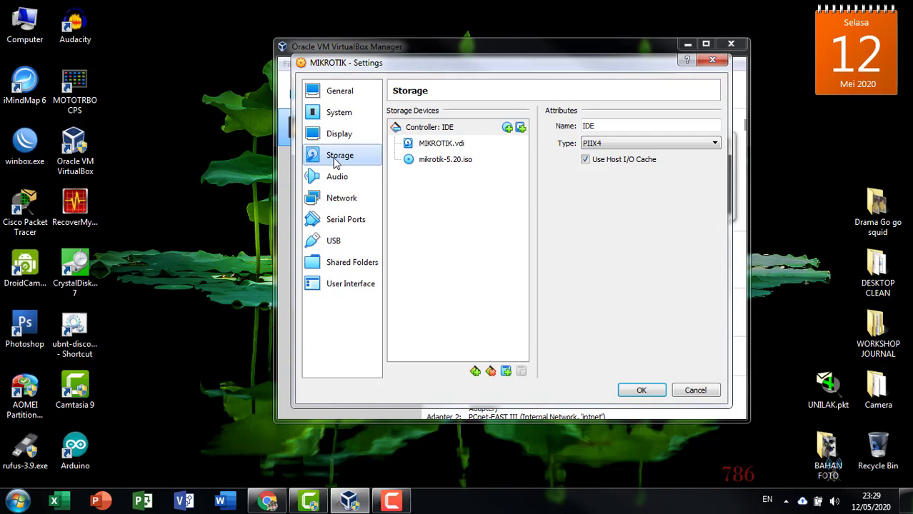
pyautogui.click(430, 159)
pyautogui.click(713, 127)
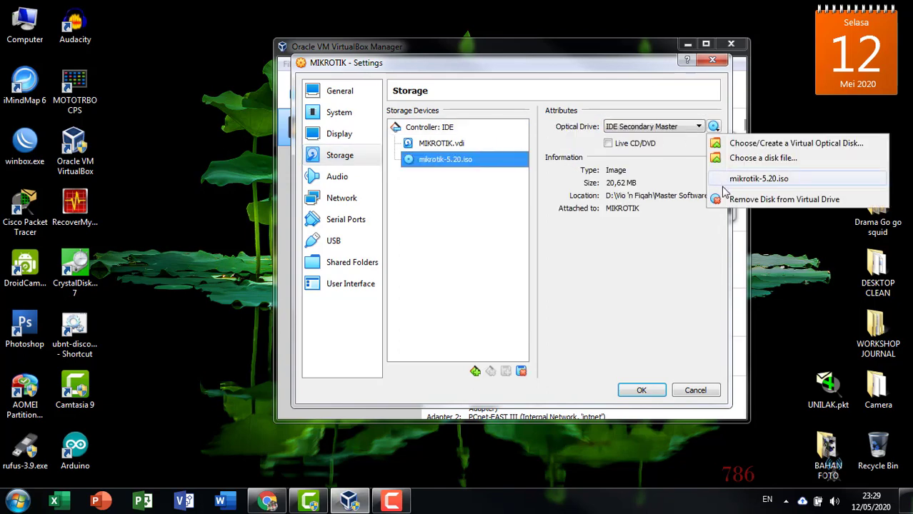
pyautogui.click(722, 143)
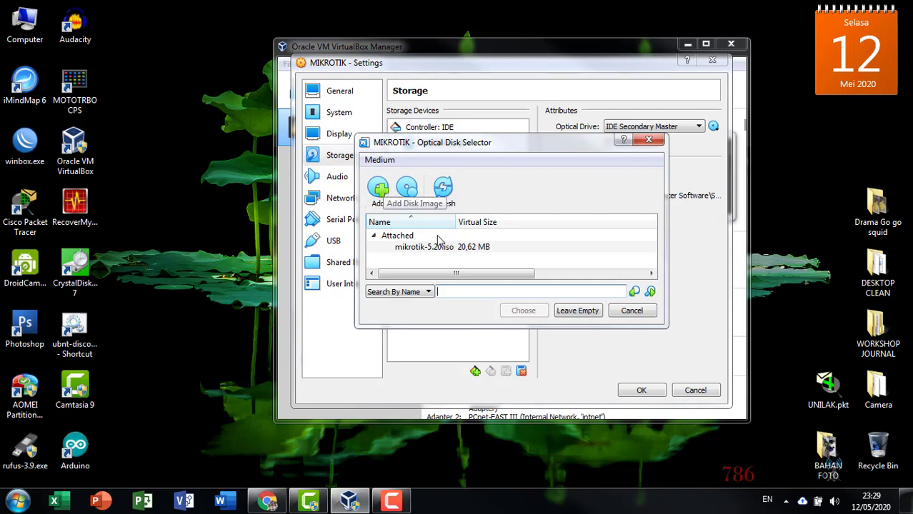
pyautogui.click(645, 315)
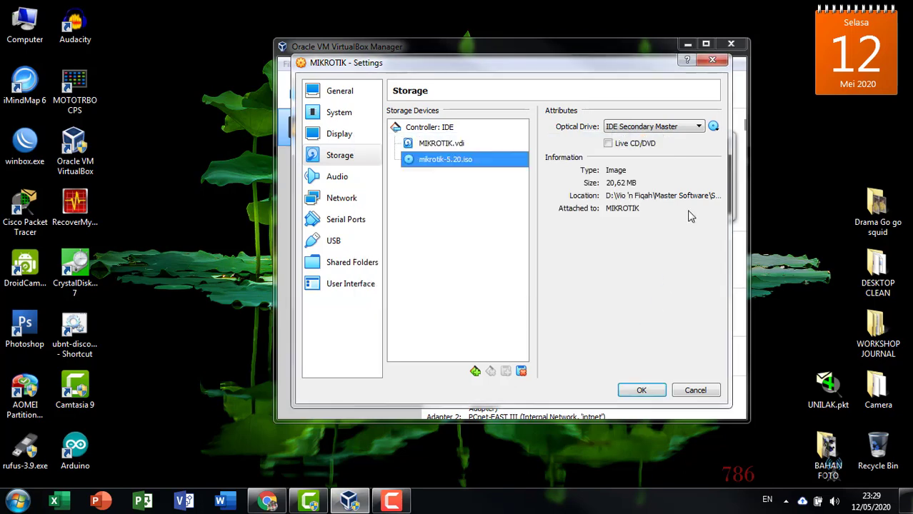
pyautogui.click(720, 62)
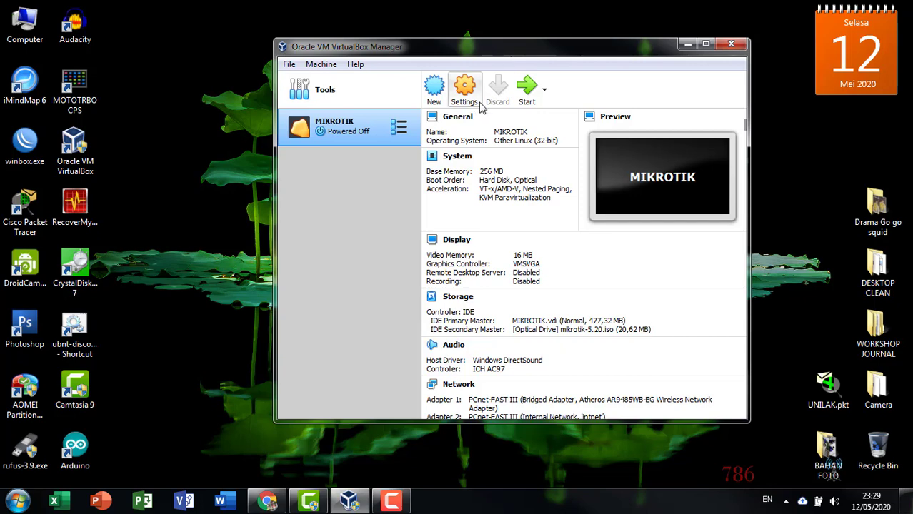
pyautogui.moveTo(503, 49); pyautogui.dragTo(538, 39)
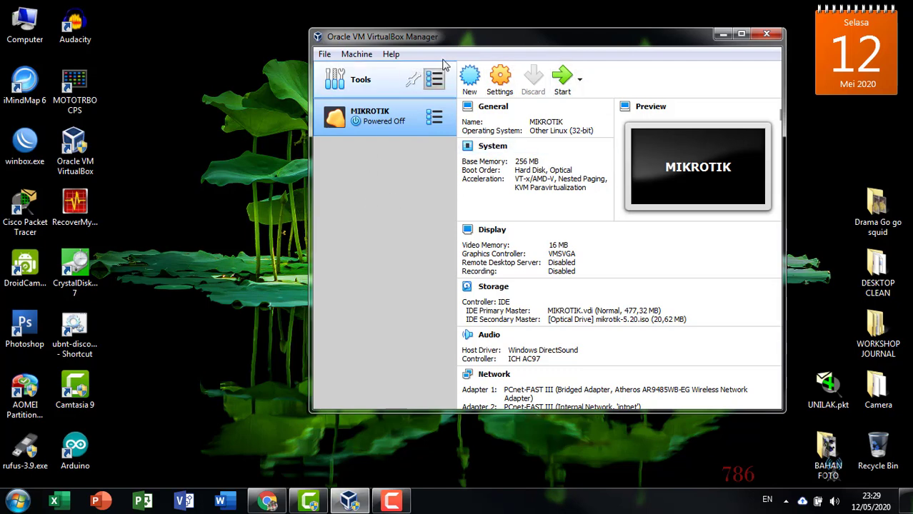
pyautogui.moveTo(473, 42); pyautogui.dragTo(410, 57)
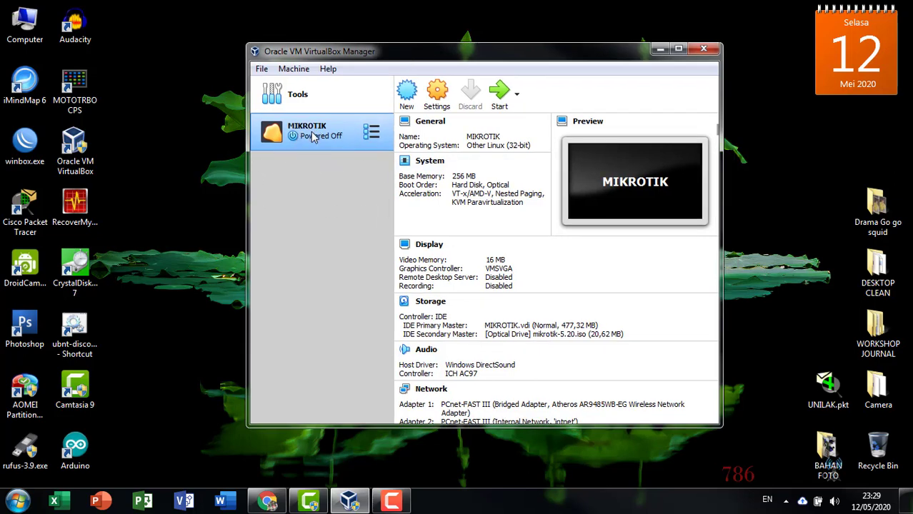
pyautogui.moveTo(421, 60); pyautogui.dragTo(448, 53)
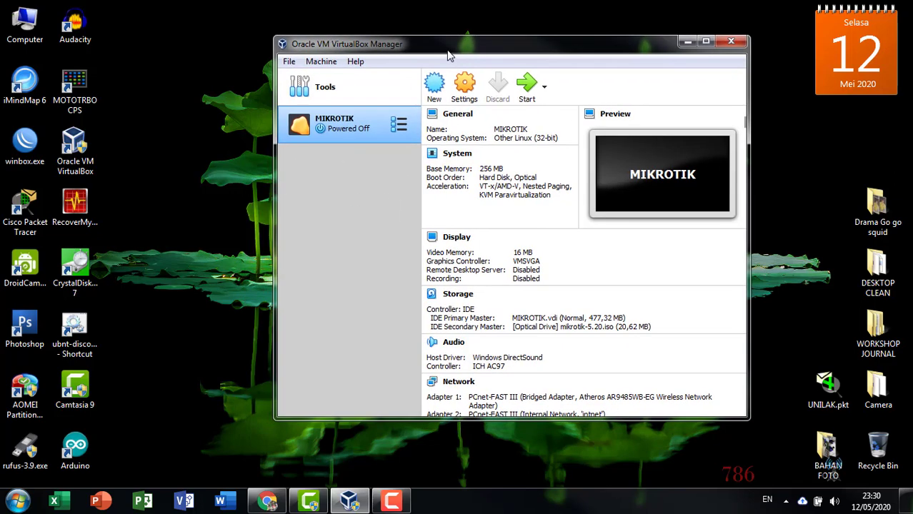
pyautogui.click(159, 93)
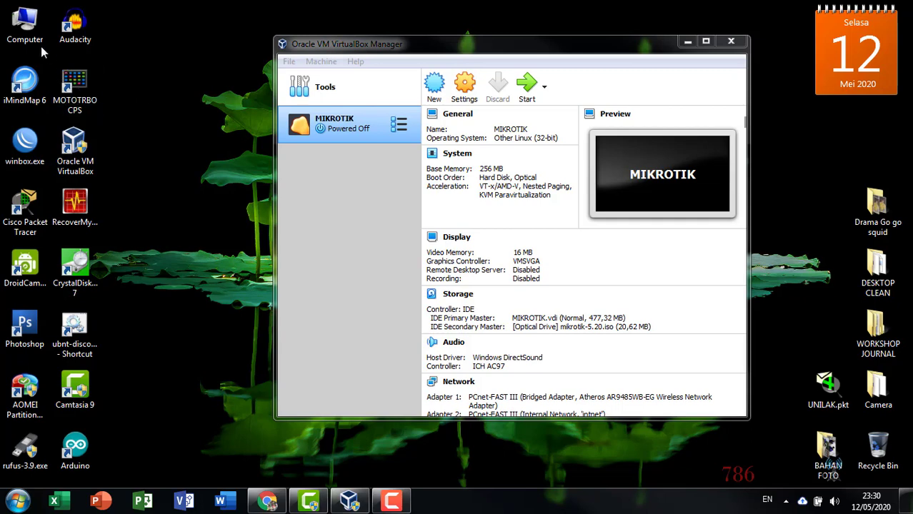
pyautogui.click(327, 50)
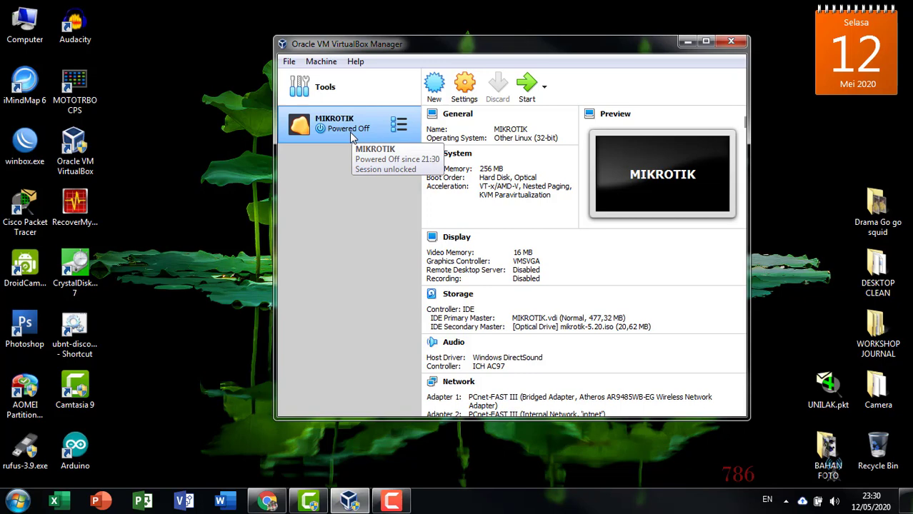
pyautogui.moveTo(474, 47); pyautogui.dragTo(545, 55)
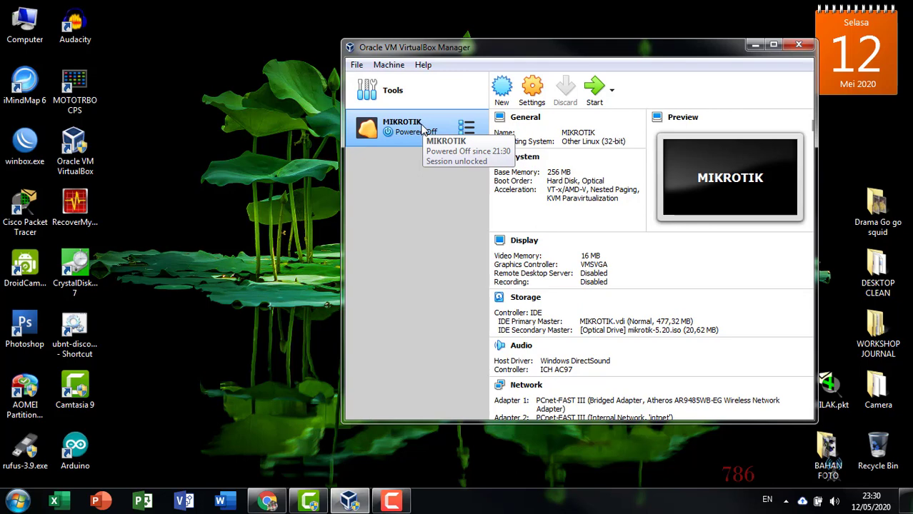
pyautogui.click(400, 65)
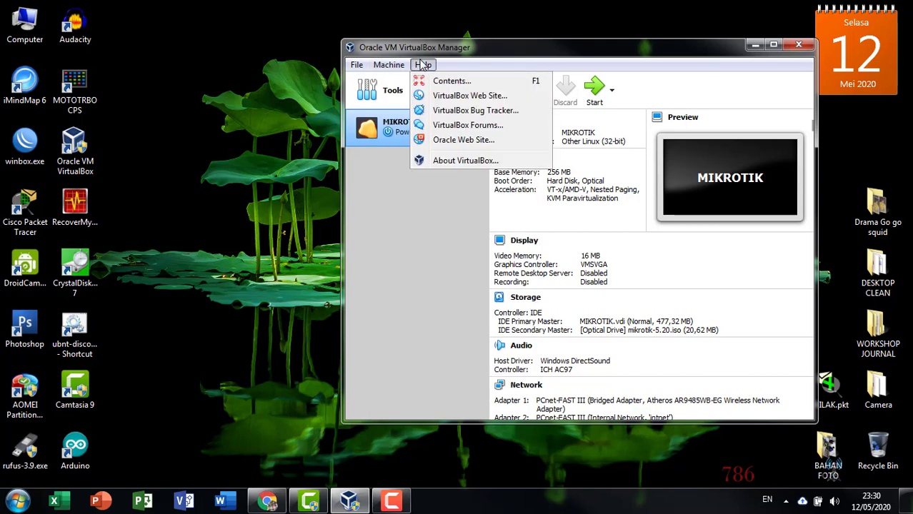
# - Start Export Appliance with MIKROTIK chosen as the machine to export
pyautogui.moveTo(356, 67)
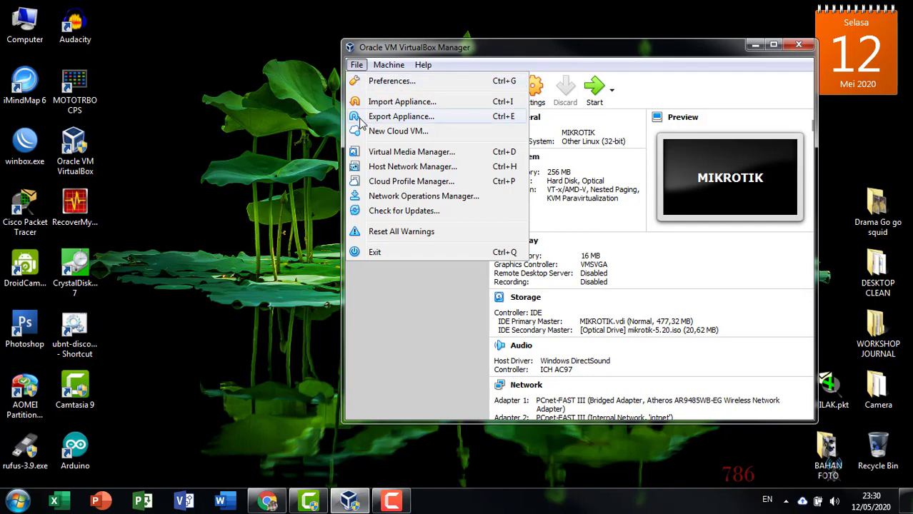
pyautogui.click(451, 123)
pyautogui.moveTo(485, 54); pyautogui.dragTo(375, 43)
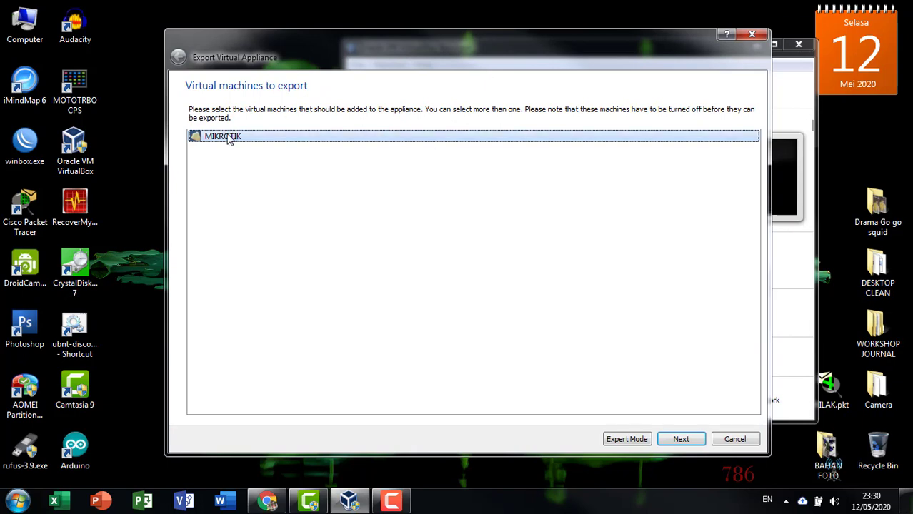
pyautogui.click(680, 439)
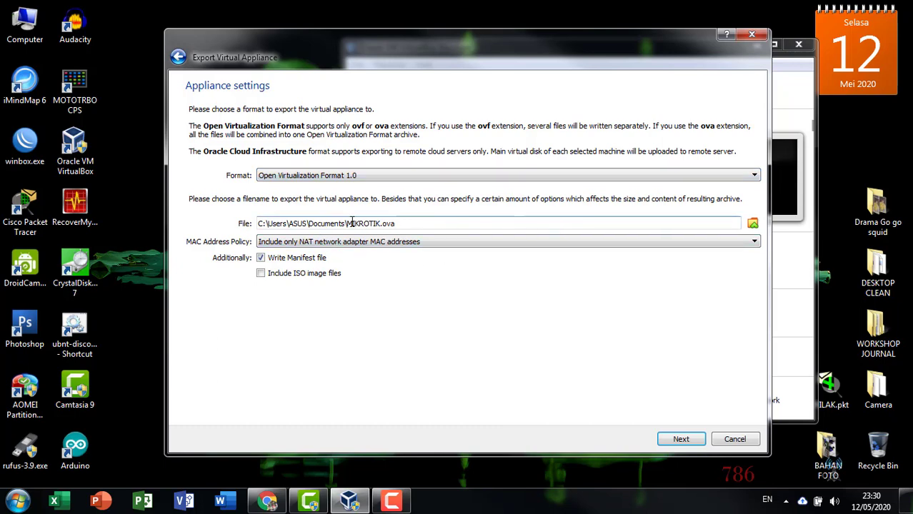
# - Set the export file to MIKROTIK.ova on the Desktop and start the export
pyautogui.moveTo(309, 224); pyautogui.dragTo(456, 227)
pyautogui.click(477, 224)
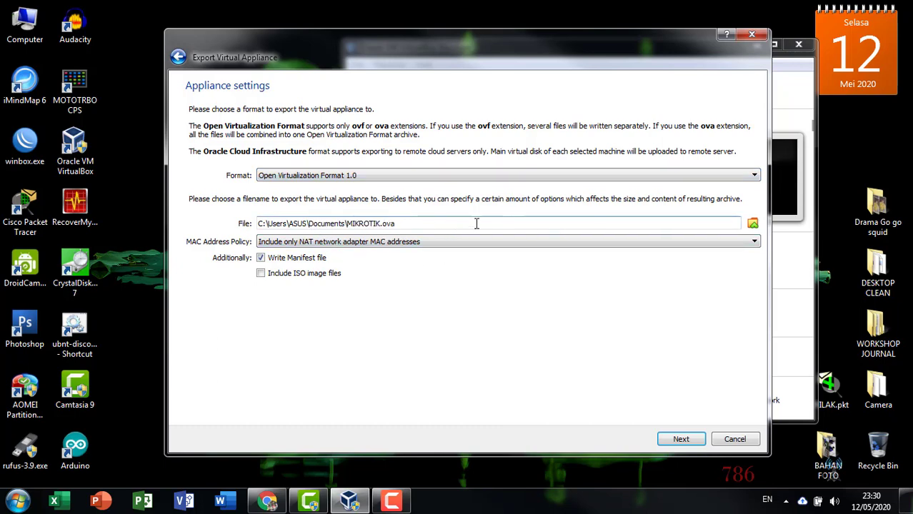
pyautogui.click(753, 224)
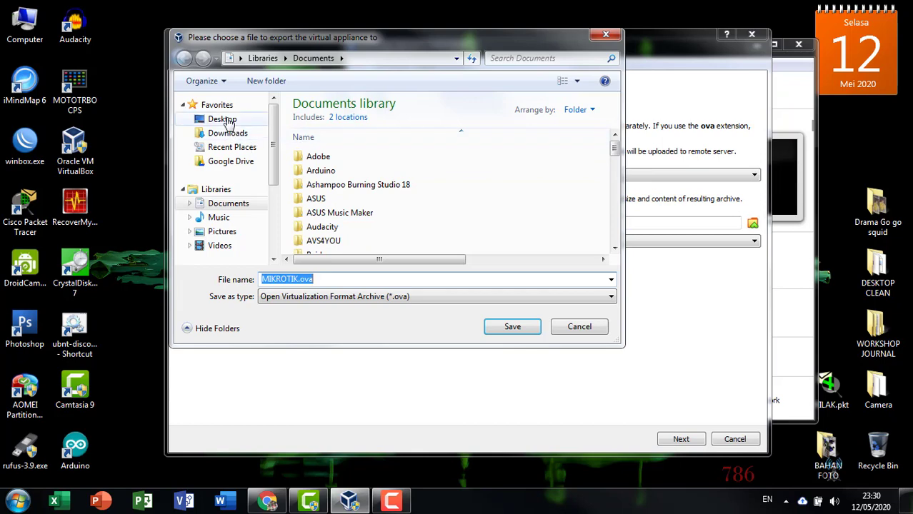
pyautogui.click(223, 119)
pyautogui.click(502, 330)
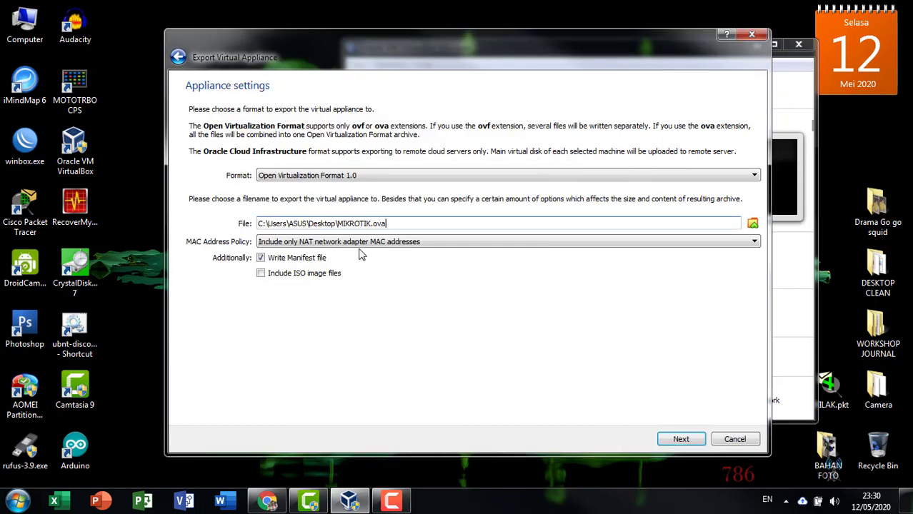
pyautogui.click(678, 440)
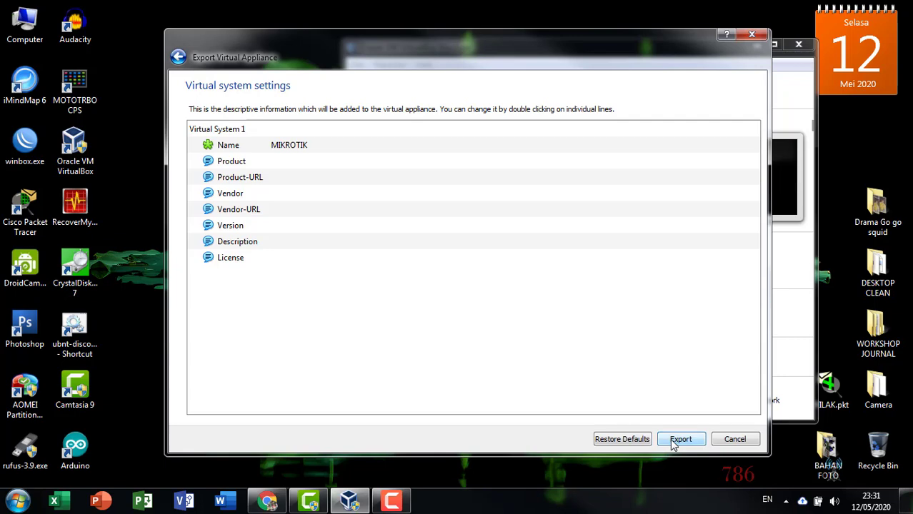
pyautogui.click(676, 440)
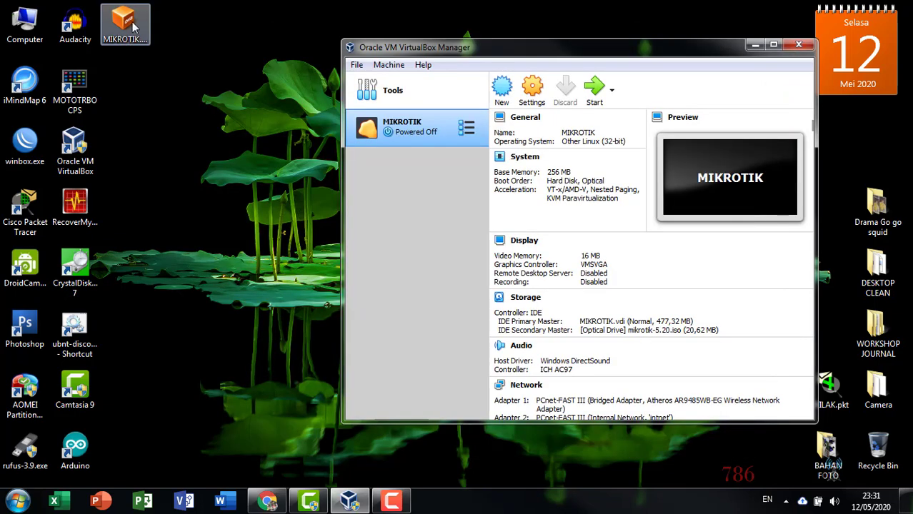
# - Copy the MIKROTIK.ova file from the desktop
pyautogui.click(135, 31)
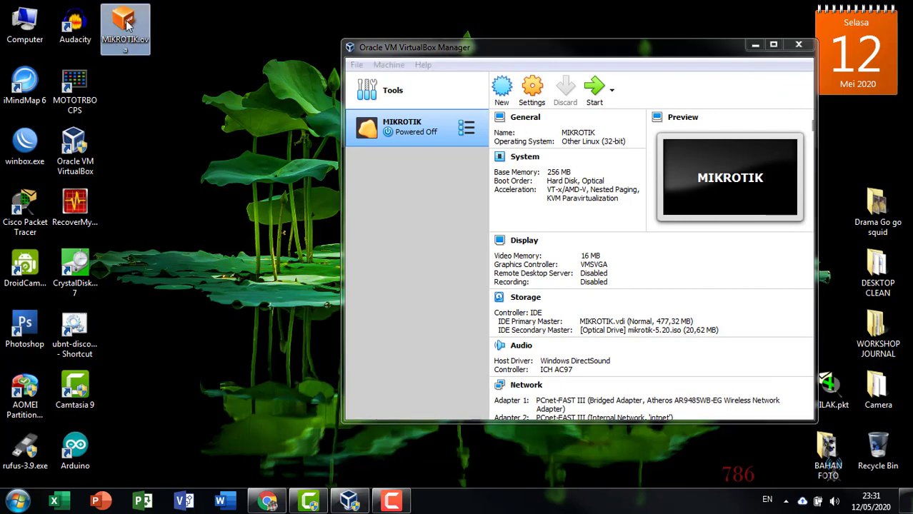
pyautogui.rightClick(129, 32)
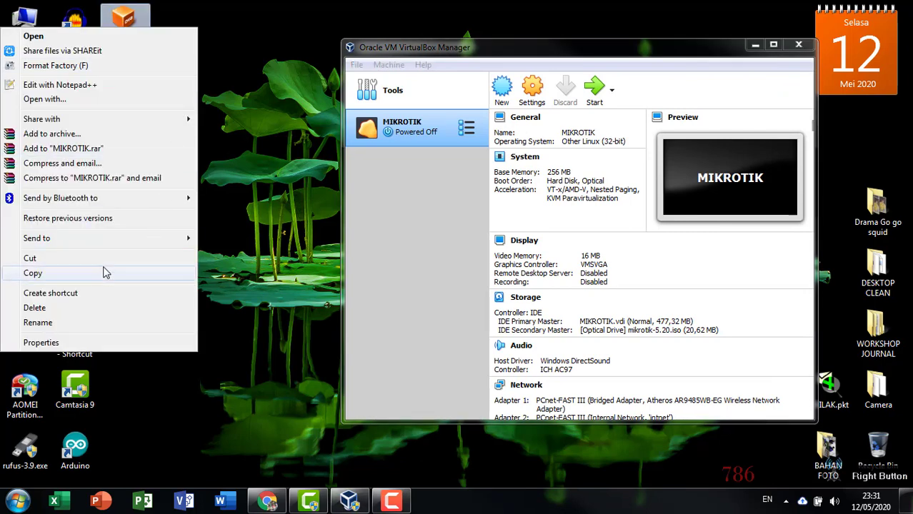
pyautogui.click(105, 274)
pyautogui.click(185, 215)
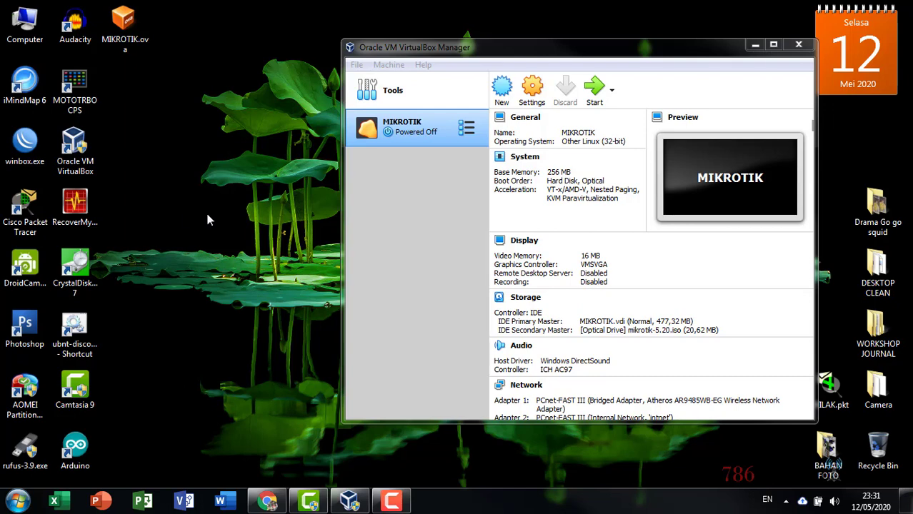
pyautogui.click(450, 53)
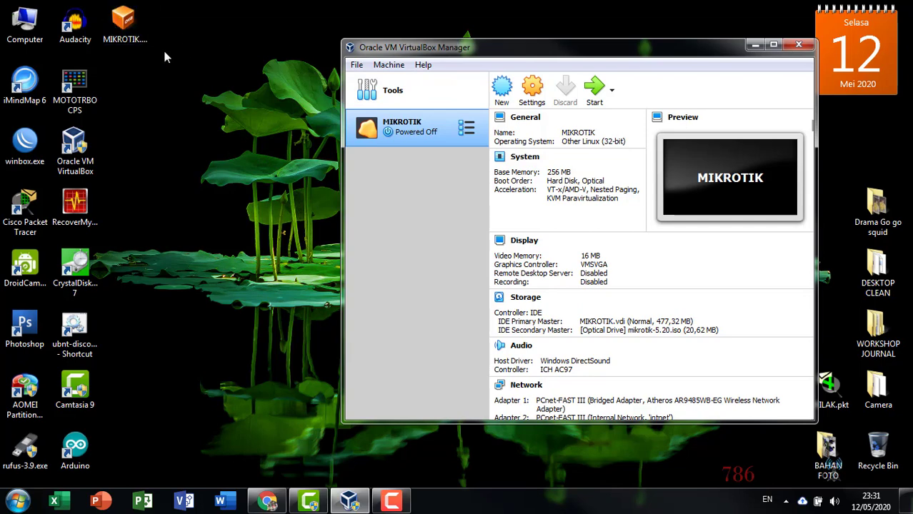
# - Delete MIKROTIK.ova from the desktop and confirm the deletion
pyautogui.click(125, 25)
pyautogui.rightClick(125, 25)
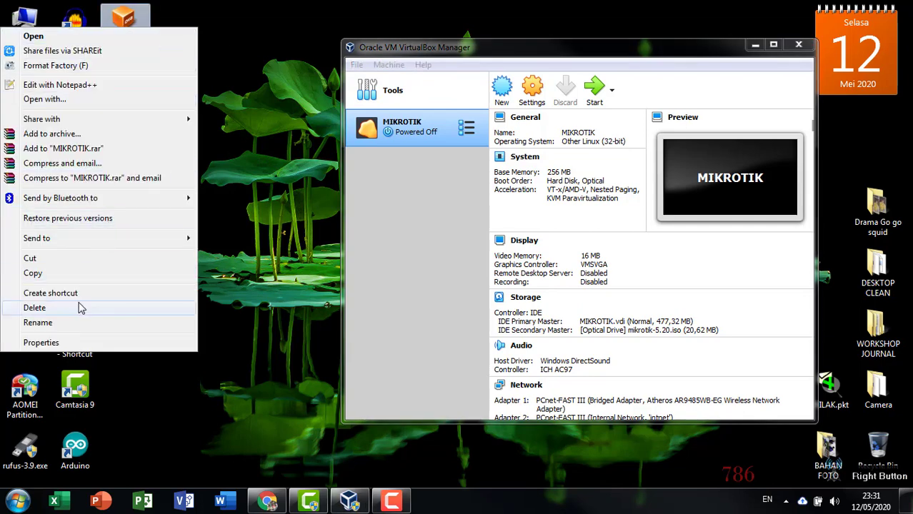
pyautogui.press('Escape')
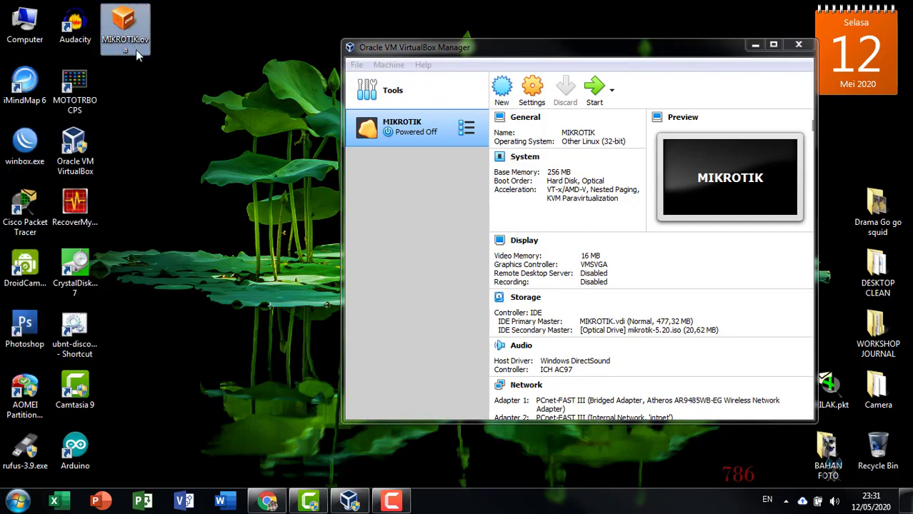
pyautogui.press('Delete')
pyautogui.press('Return')
# - Open Local Disk (E:) from Computer, with VirtualBox Manager moved aside
pyautogui.doubleClick(14, 39)
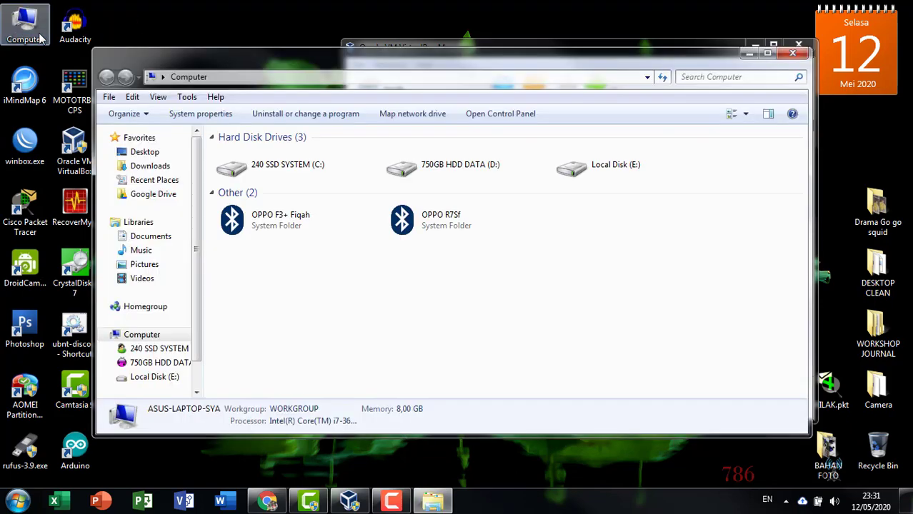
pyautogui.click(472, 42)
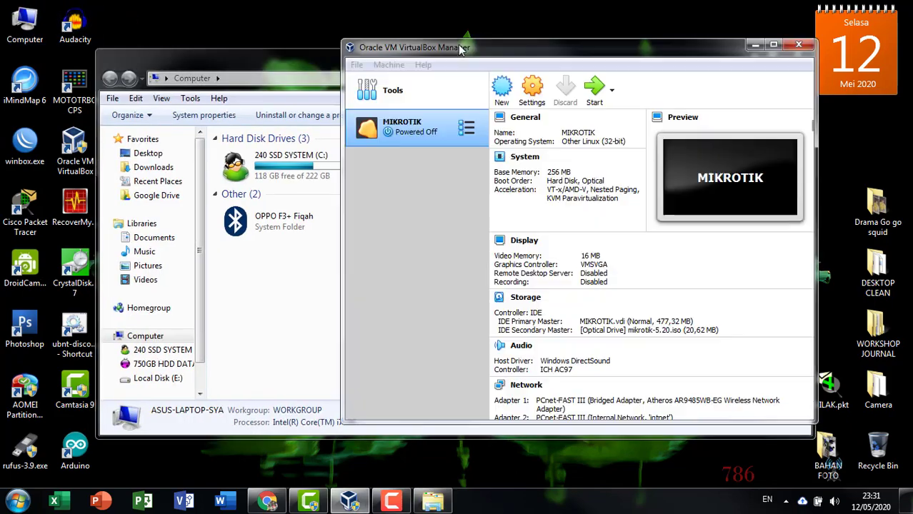
pyautogui.moveTo(471, 41); pyautogui.dragTo(286, 33)
pyautogui.click(639, 58)
pyautogui.moveTo(590, 62); pyautogui.dragTo(677, 67)
pyautogui.moveTo(285, 316); pyautogui.dragTo(285, 361)
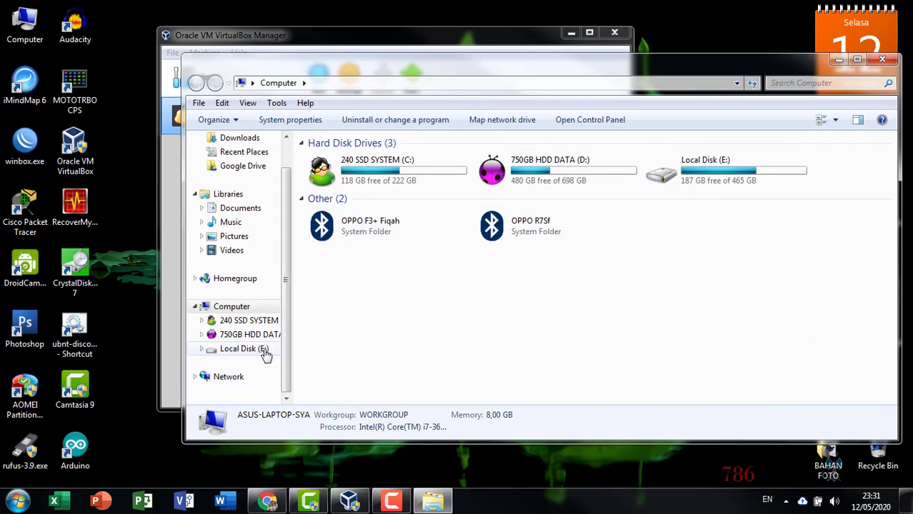
pyautogui.click(260, 349)
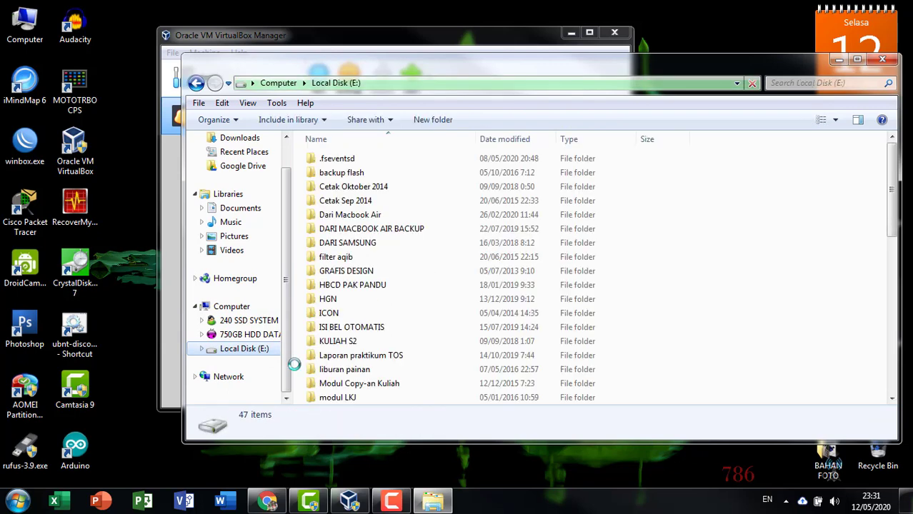
# - Open the 'OVA nya Virtual Box' folder and select XP NGAJAR Clone.ova
pyautogui.click(377, 258)
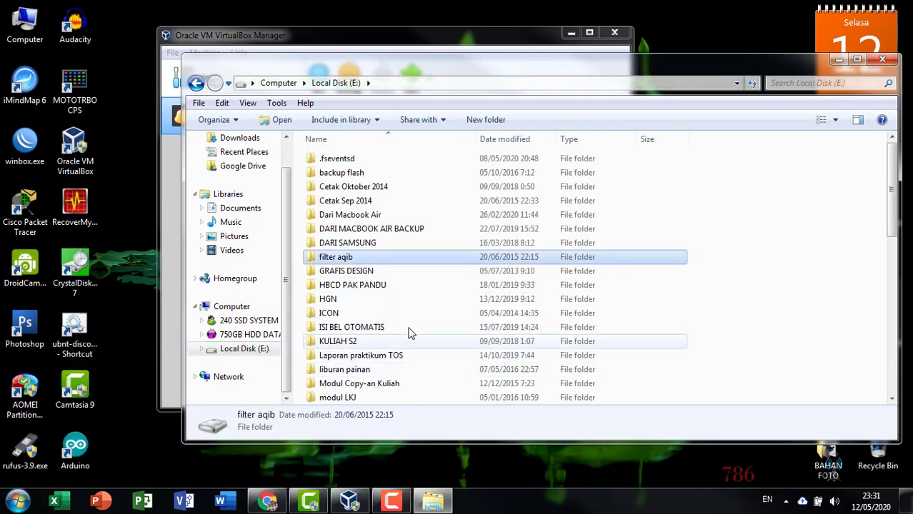
pyautogui.scroll(-3, 404, 328)
pyautogui.scroll(-1, 400, 327)
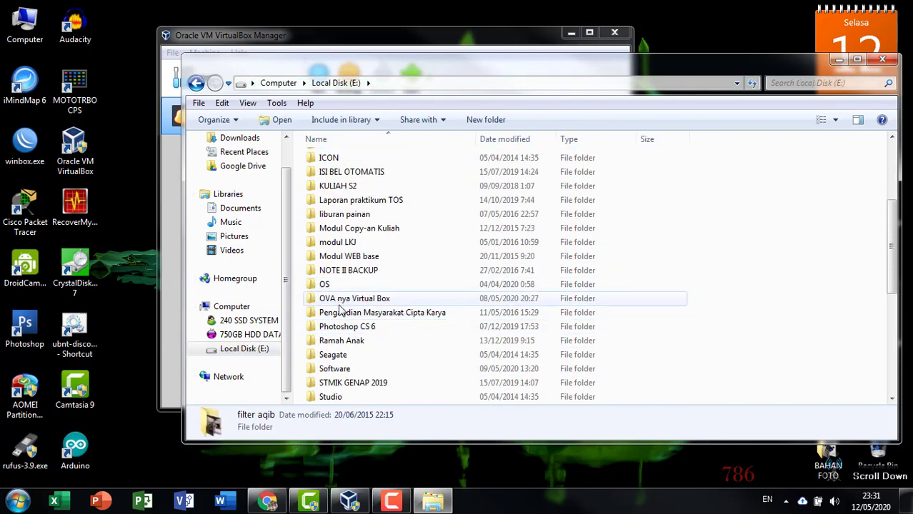
pyautogui.doubleClick(390, 301)
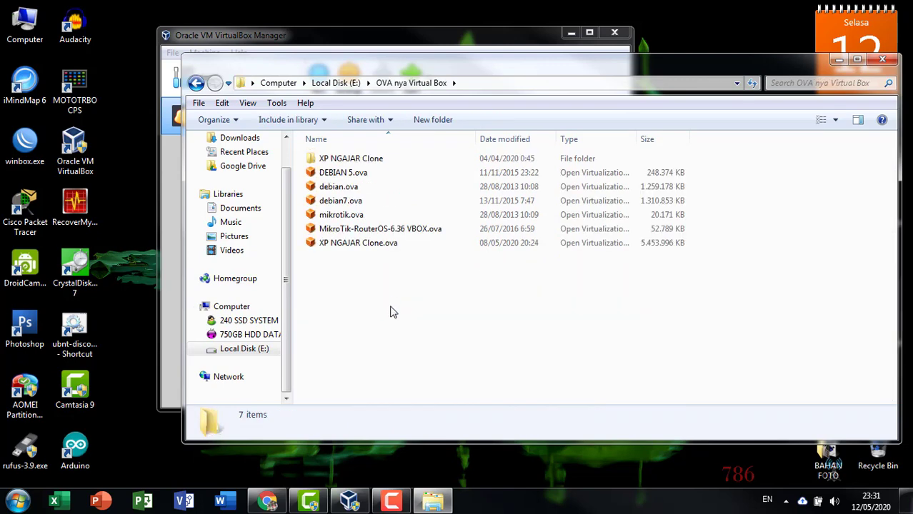
pyautogui.click(389, 245)
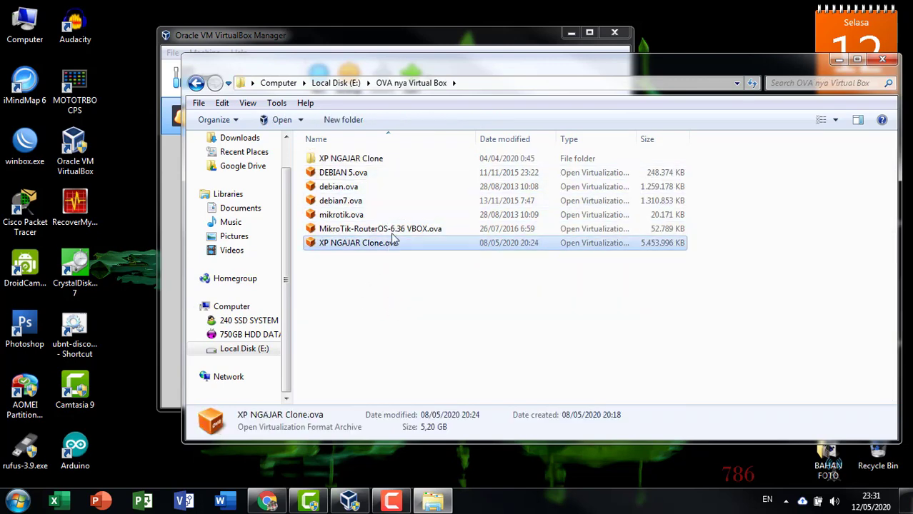
pyautogui.click(394, 234)
pyautogui.click(396, 243)
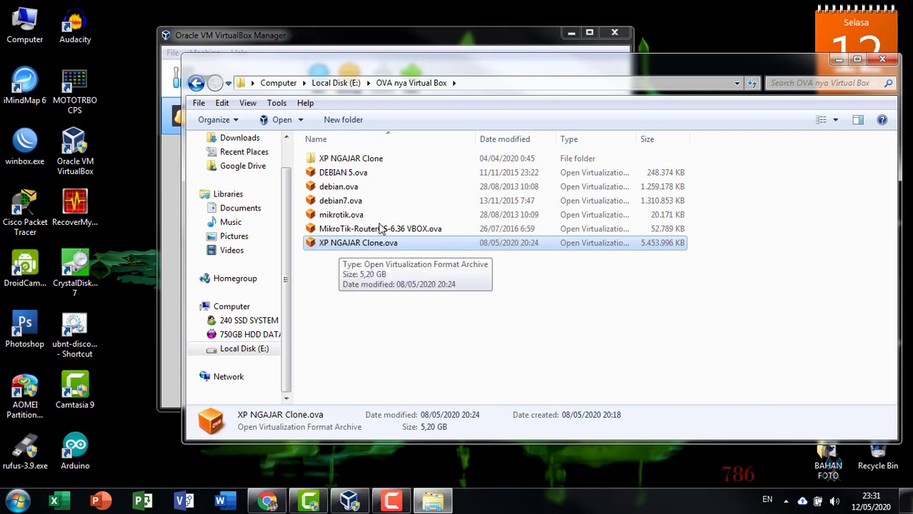
# - Arrange Explorer on the right and VirtualBox Manager on the left
pyautogui.moveTo(397, 68); pyautogui.dragTo(472, 68)
pyautogui.moveTo(214, 35); pyautogui.dragTo(128, 32)
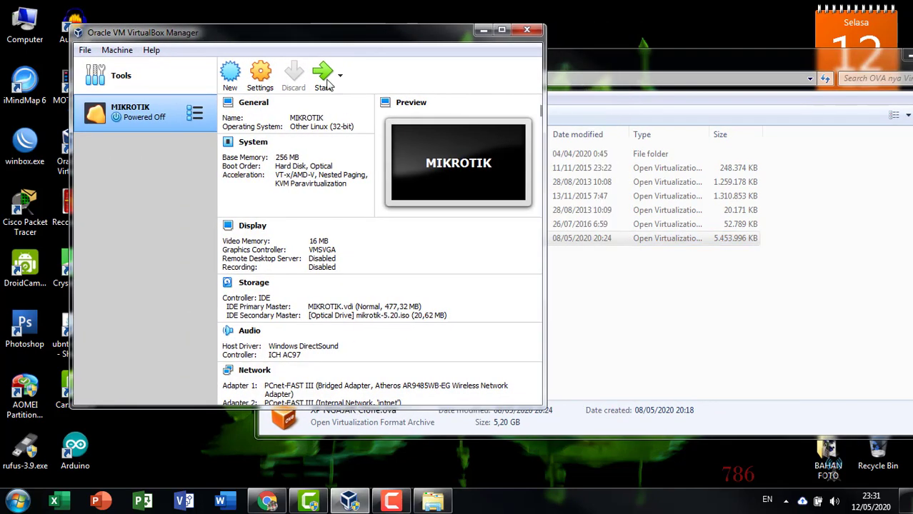
pyautogui.moveTo(208, 35); pyautogui.dragTo(182, 36)
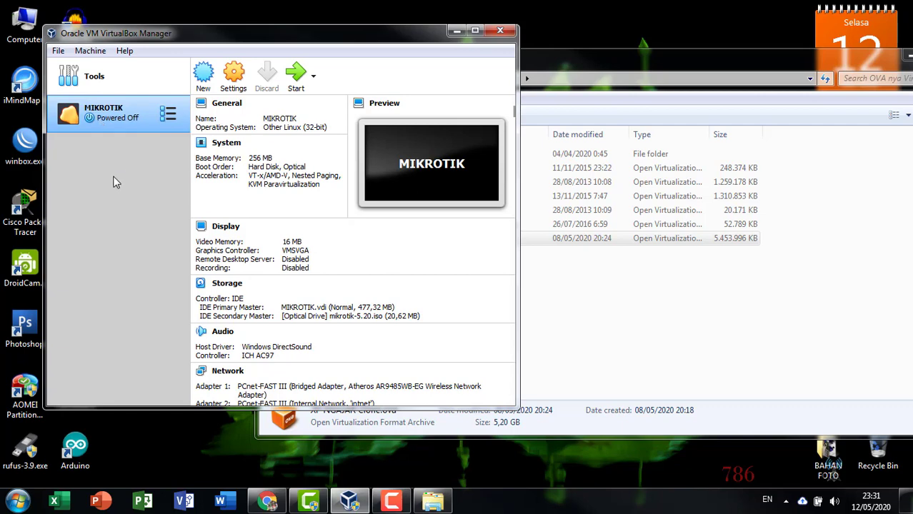
# - Try File > Import Appliance, then cancel the file chooser and the wizard
pyautogui.click(58, 50)
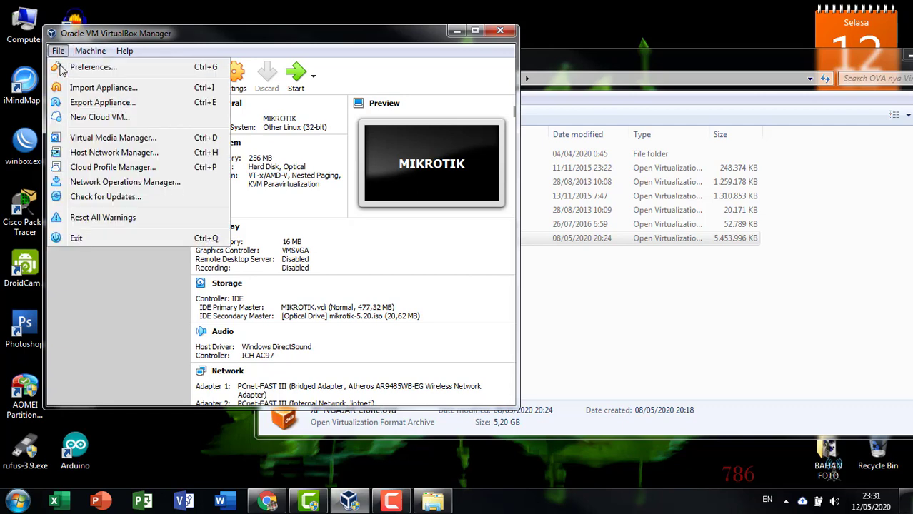
pyautogui.click(100, 88)
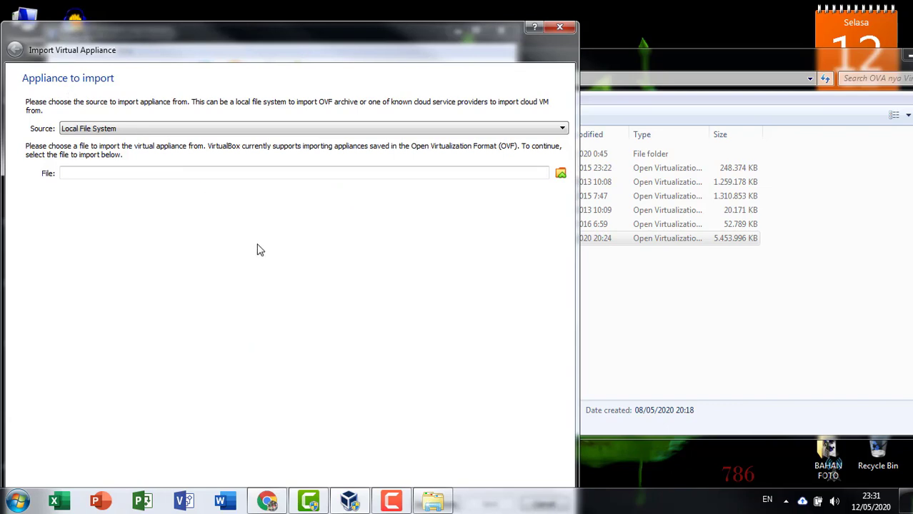
pyautogui.click(561, 174)
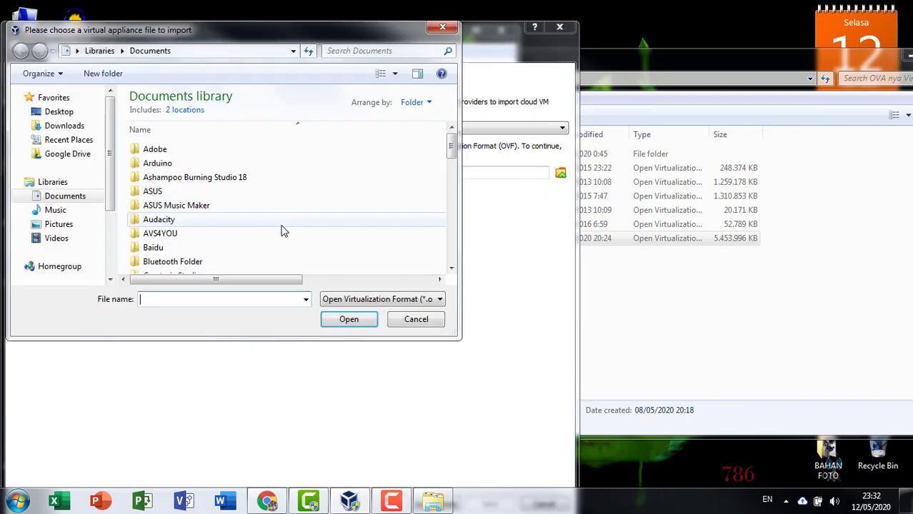
pyautogui.click(444, 32)
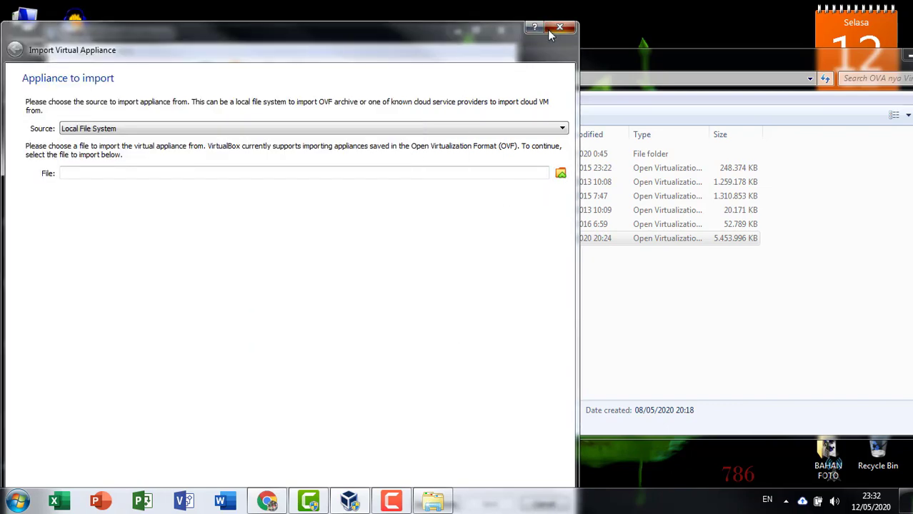
pyautogui.click(559, 26)
# - Open XP NGAJAR Clone.ova from Explorer into the Import Virtual Appliance wizard
pyautogui.click(553, 58)
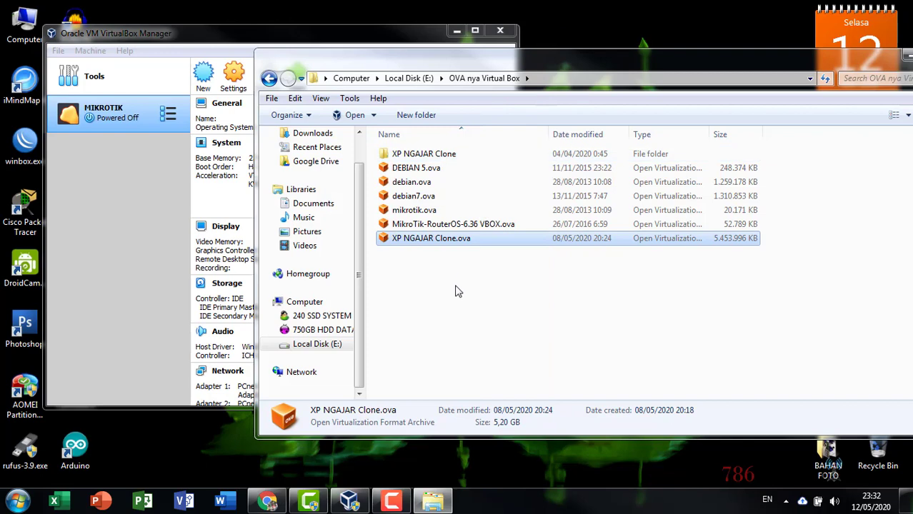
pyautogui.click(463, 240)
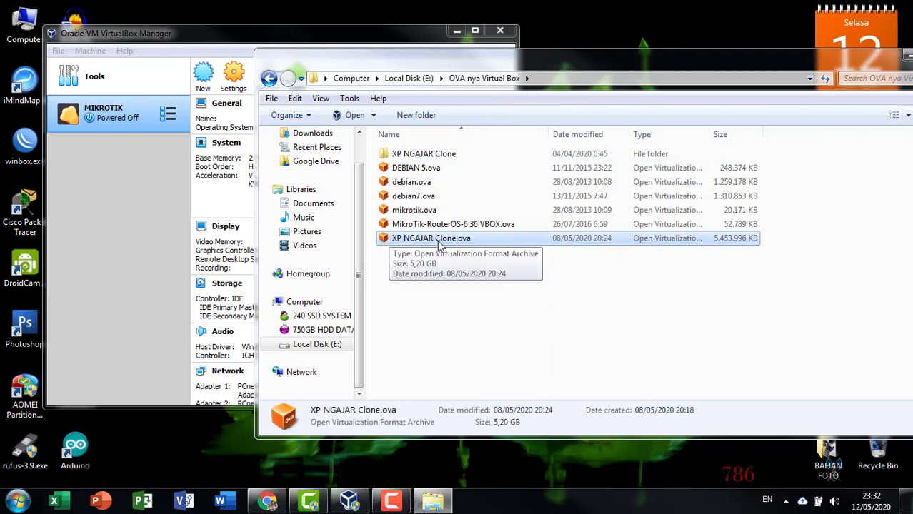
pyautogui.doubleClick(441, 245)
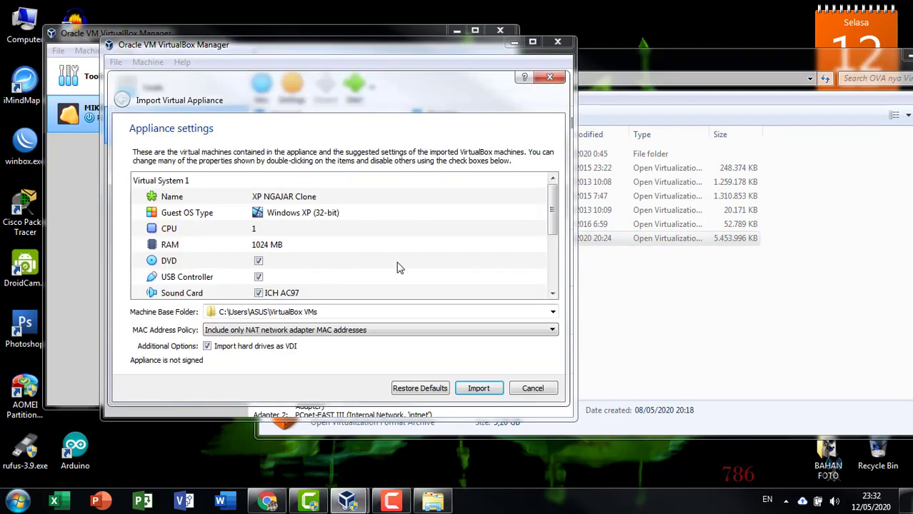
# - Import the XP NGAJAR Clone appliance, close Explorer, and let the import finish
pyautogui.click(465, 389)
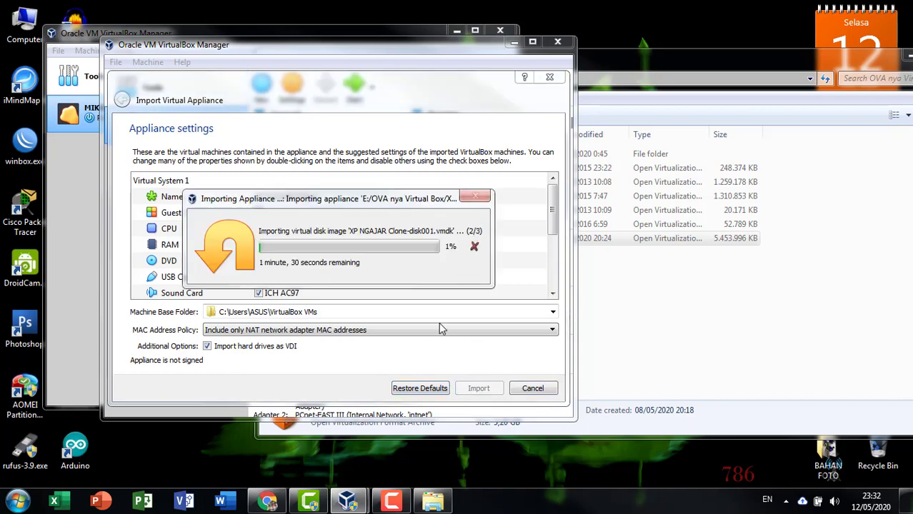
pyautogui.click(728, 286)
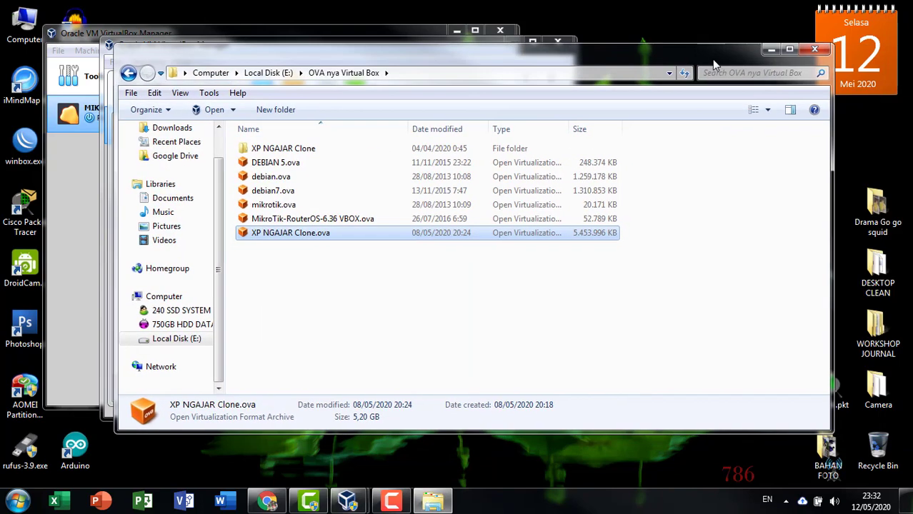
pyautogui.click(821, 50)
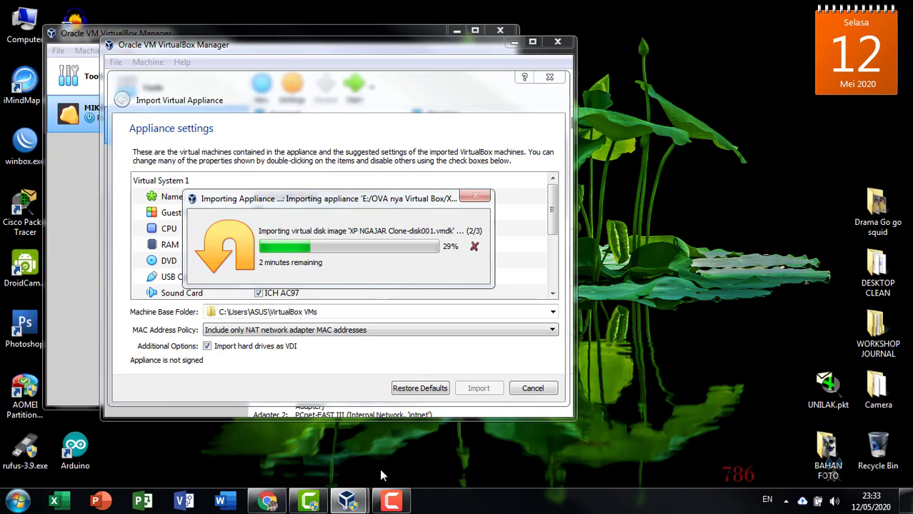
pyautogui.click(391, 499)
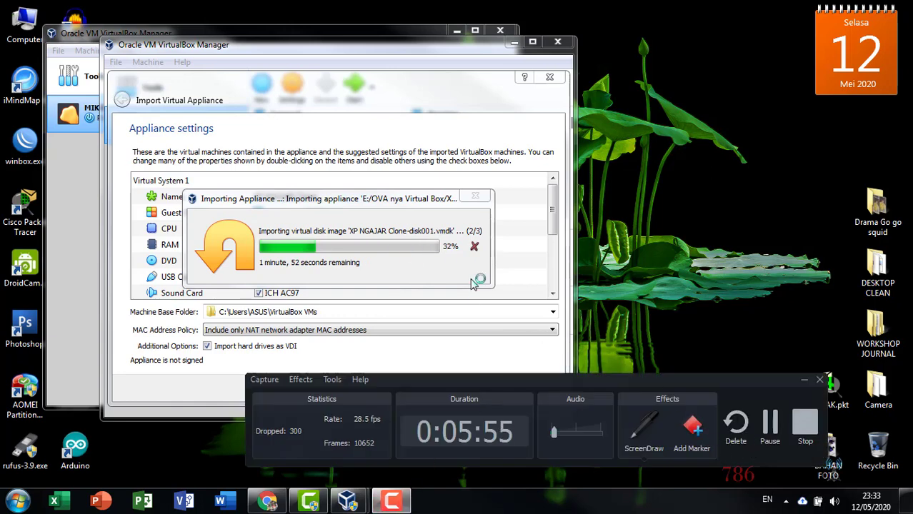
pyautogui.click(769, 429)
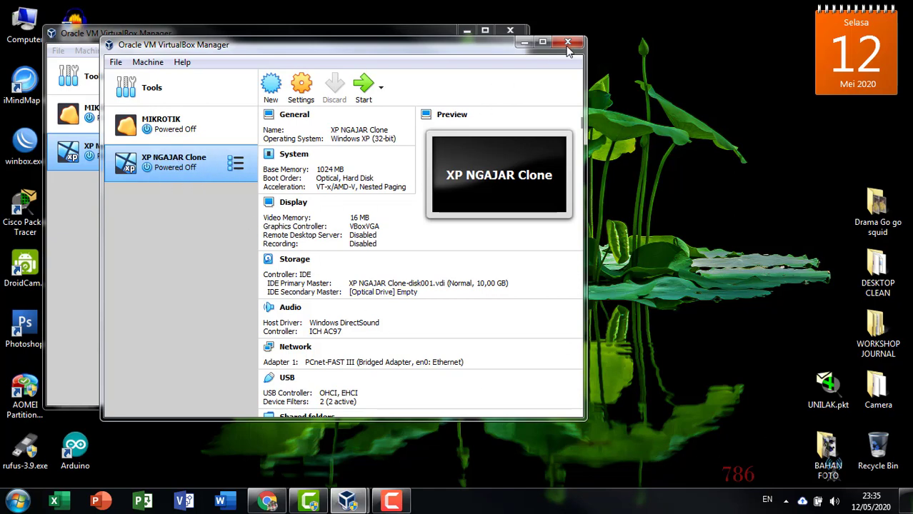
# - Close the older Manager window, select XP NGAJAR Clone, and open its Settings
pyautogui.click(510, 30)
pyautogui.moveTo(534, 52); pyautogui.dragTo(664, 69)
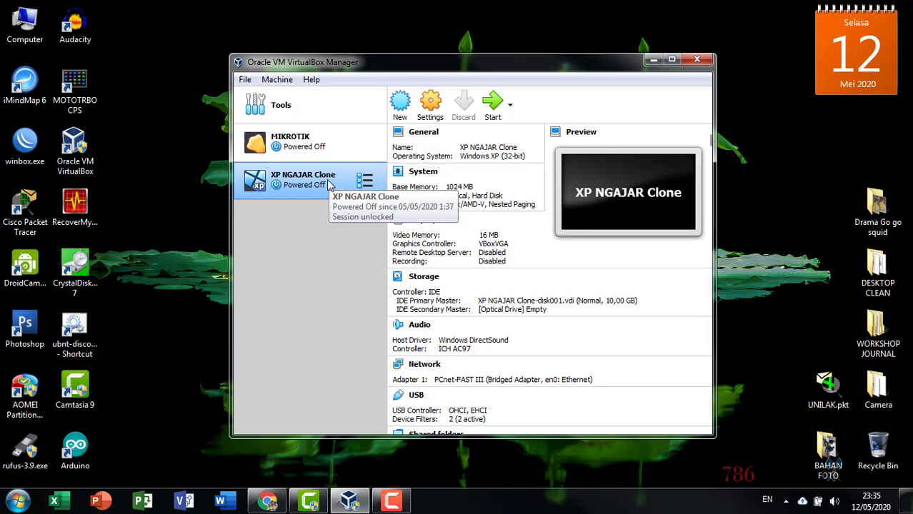
pyautogui.moveTo(467, 71); pyautogui.dragTo(521, 57)
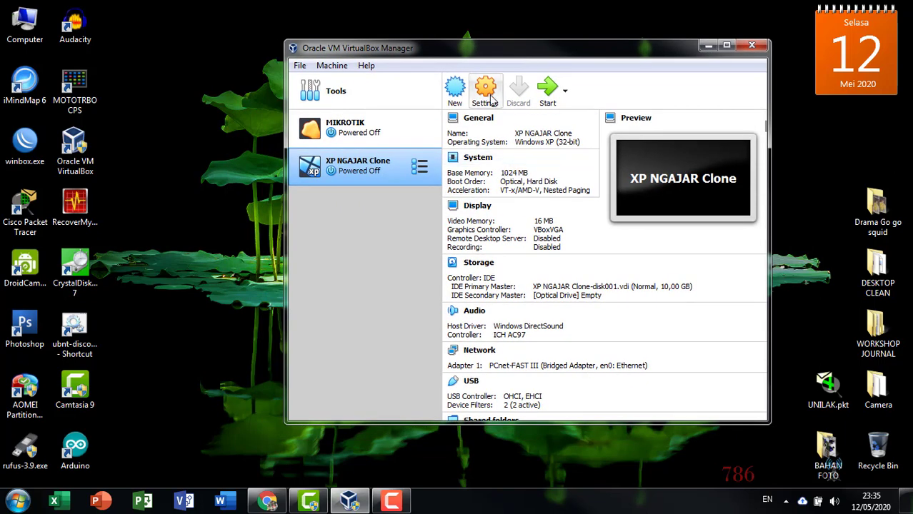
pyautogui.click(357, 133)
pyautogui.click(357, 172)
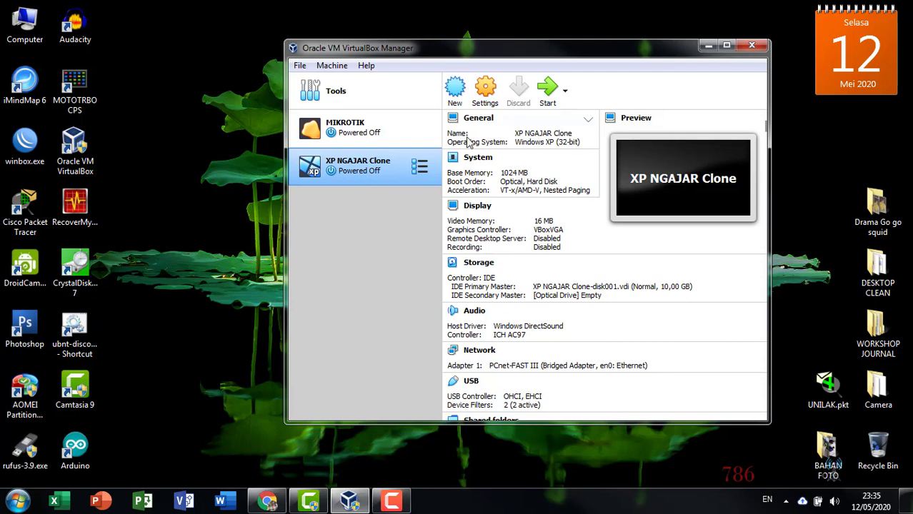
pyautogui.click(487, 95)
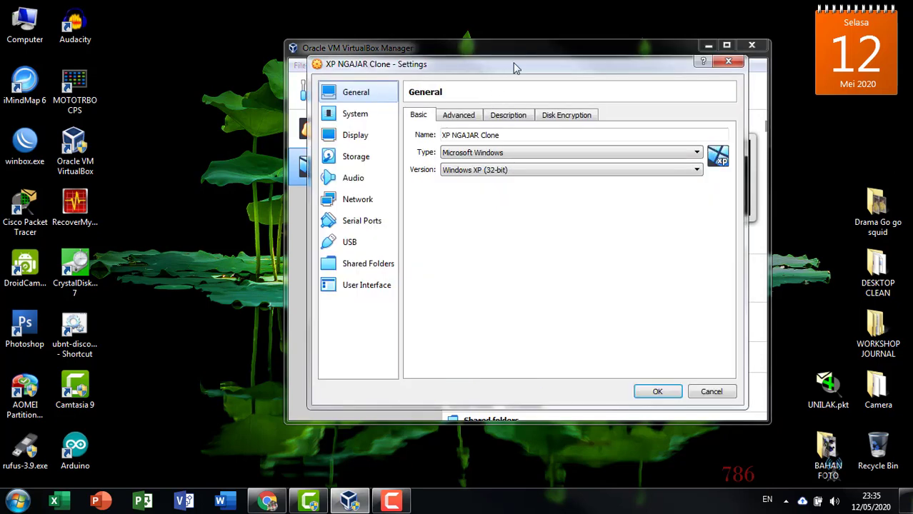
# - Browse XP NGAJAR Clone's settings pages from General through to Network
pyautogui.moveTo(514, 65)
pyautogui.mouseDown()
pyautogui.moveTo(517, 50)
pyautogui.moveTo(512, 71)
pyautogui.mouseUp()
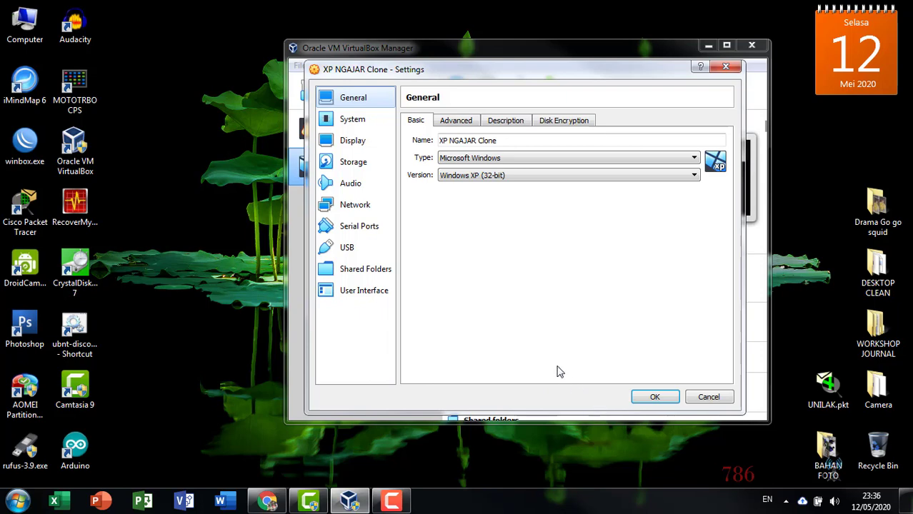
pyautogui.click(357, 122)
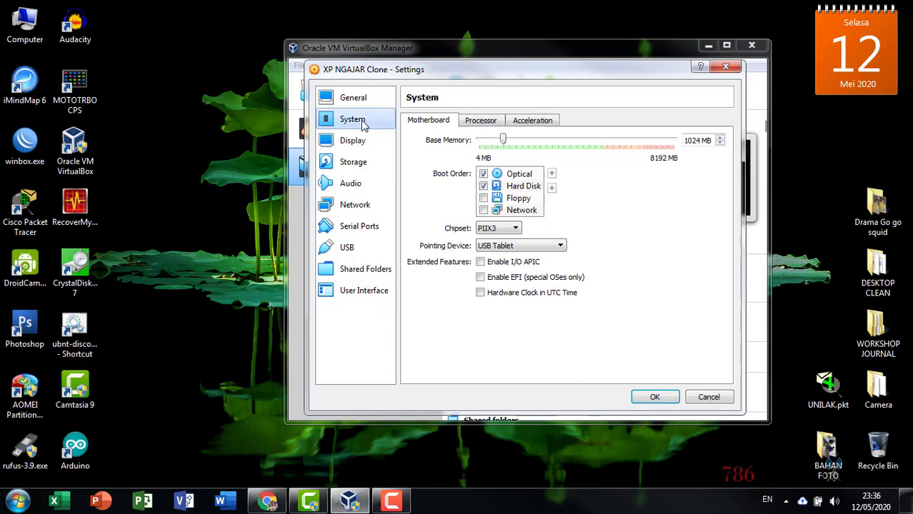
pyautogui.click(371, 96)
pyautogui.click(363, 122)
pyautogui.click(363, 143)
pyautogui.click(357, 162)
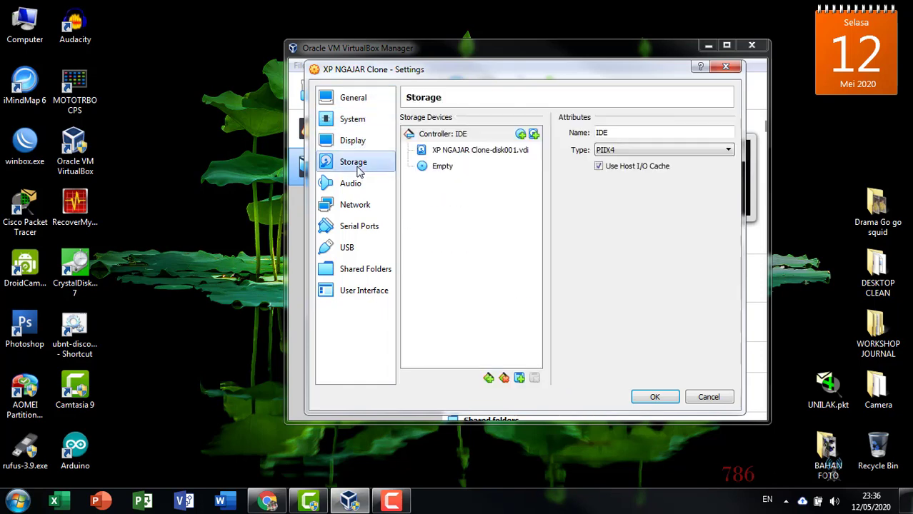
pyautogui.click(357, 184)
pyautogui.click(360, 206)
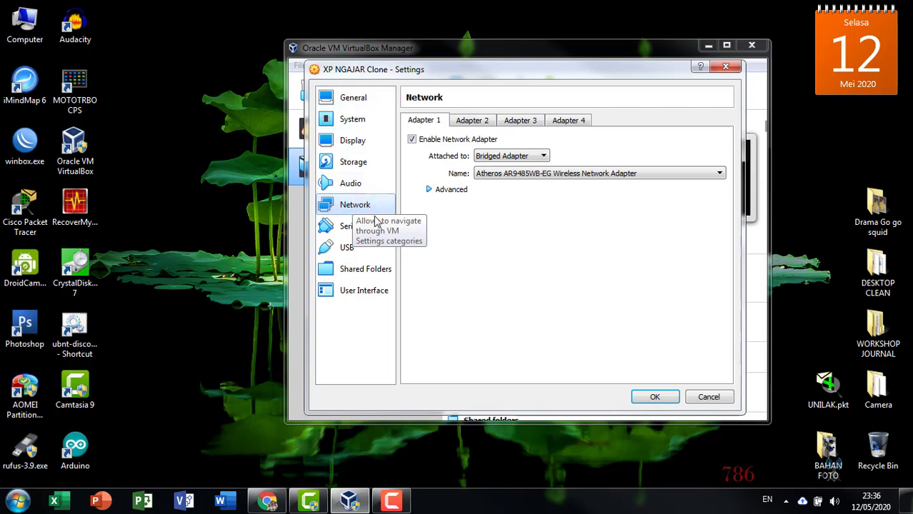
pyautogui.moveTo(420, 75); pyautogui.dragTo(581, 69)
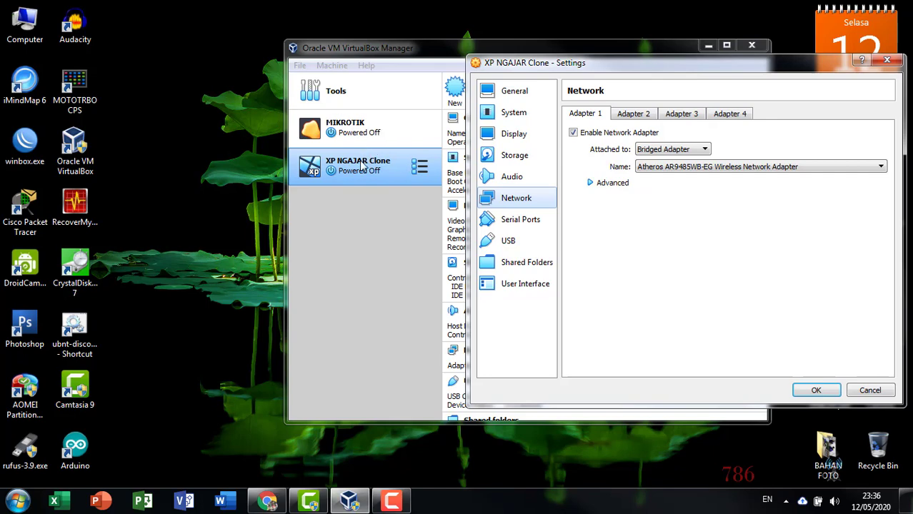
# - Attach Adapter 1 to Internal Network 'intnet', check the other adapter tabs, and save
pyautogui.click(668, 151)
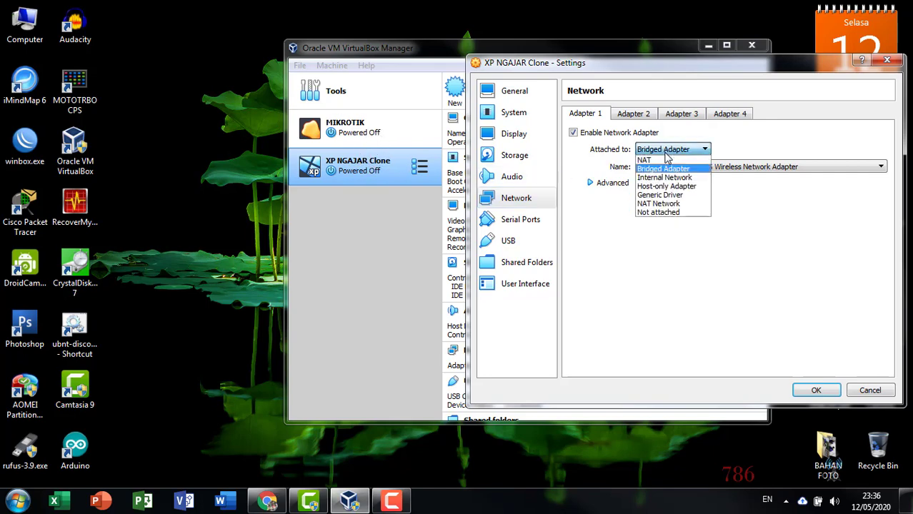
pyautogui.click(670, 177)
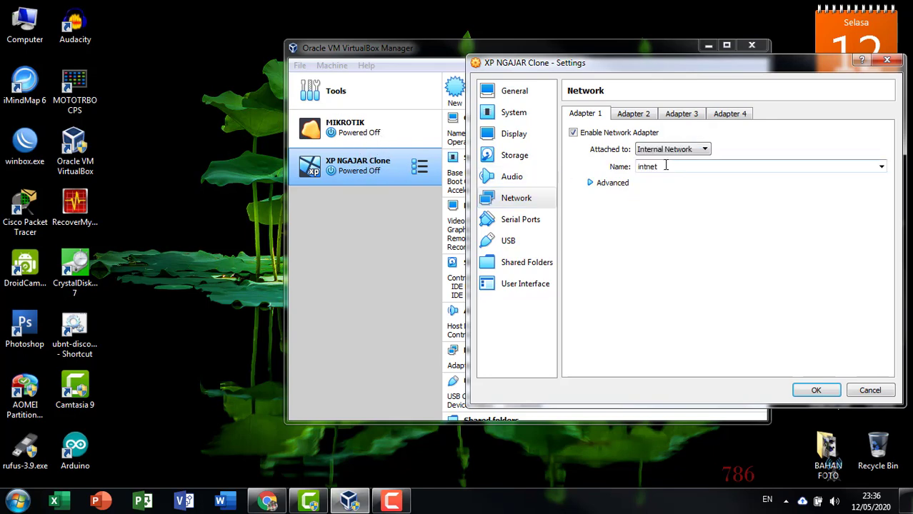
pyautogui.click(626, 115)
pyautogui.click(750, 114)
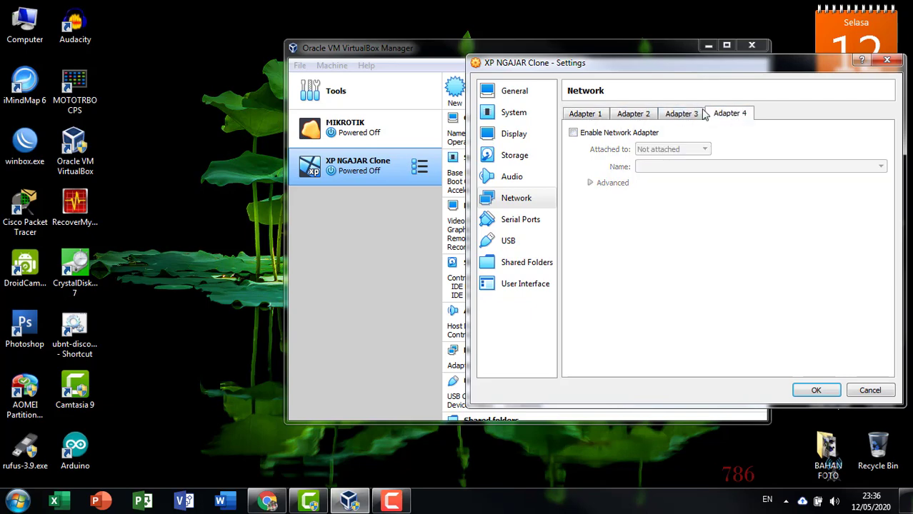
pyautogui.click(691, 115)
pyautogui.click(638, 115)
pyautogui.click(588, 115)
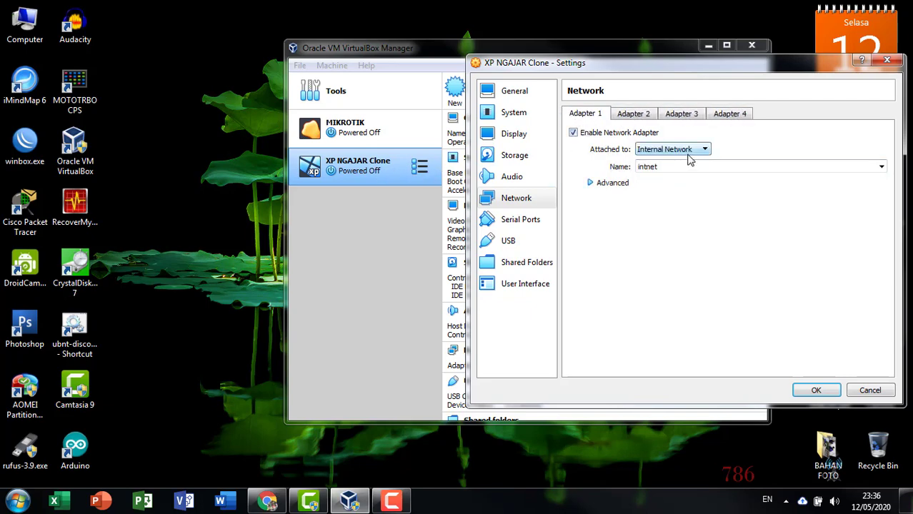
pyautogui.click(813, 390)
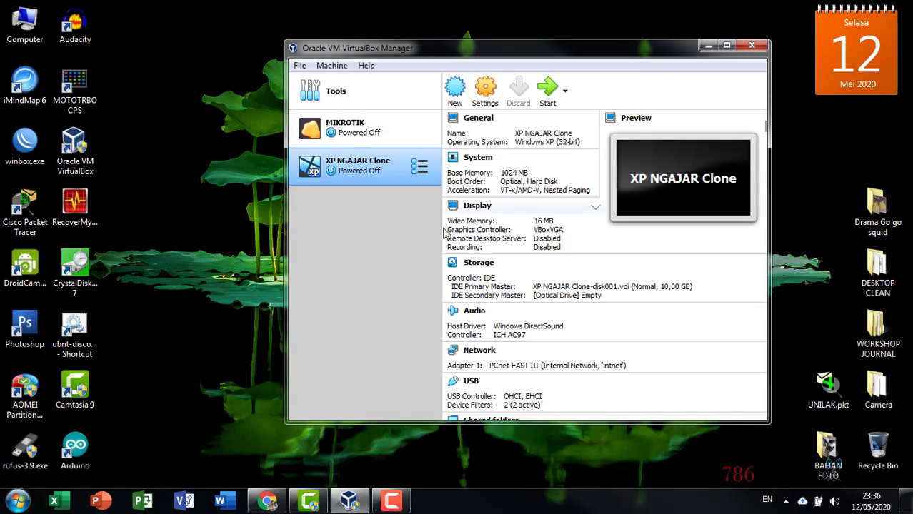
# - Confirm XP NGAJAR Clone's network shows 'intnet', cancel, then select MIKROTIK
pyautogui.click(386, 134)
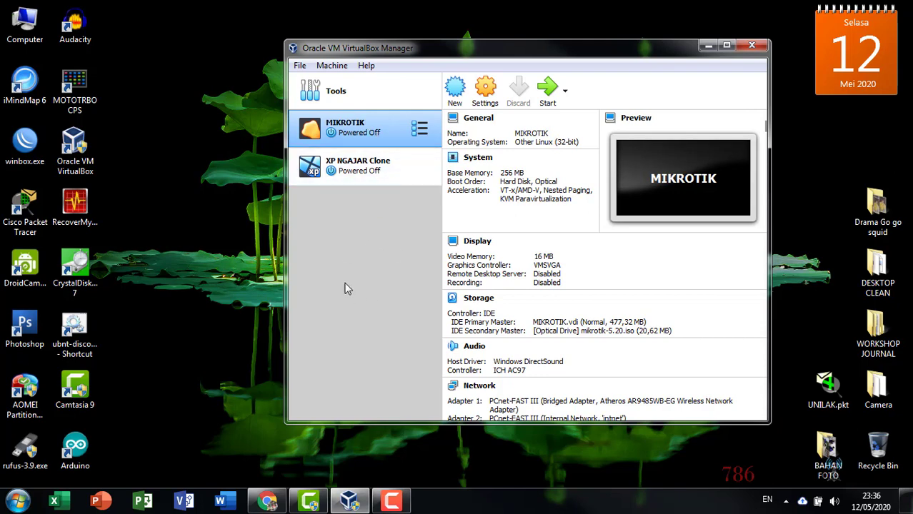
pyautogui.click(362, 157)
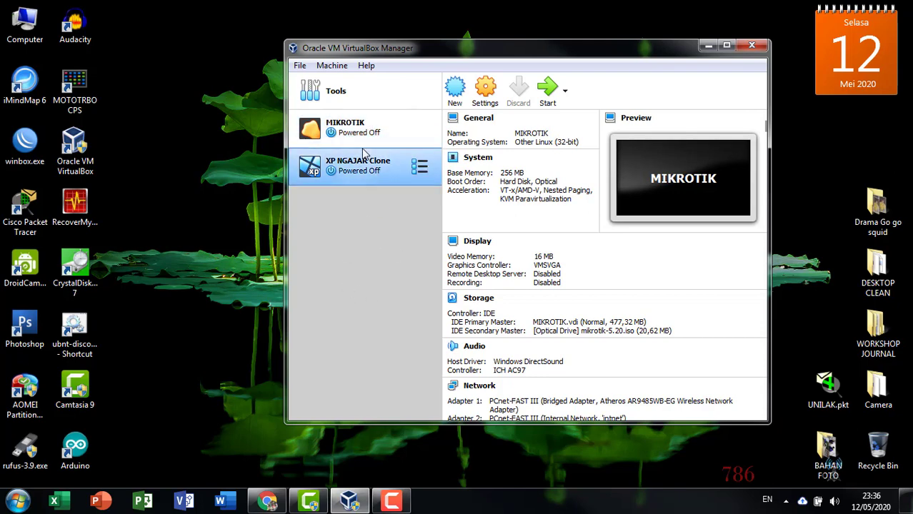
pyautogui.click(485, 107)
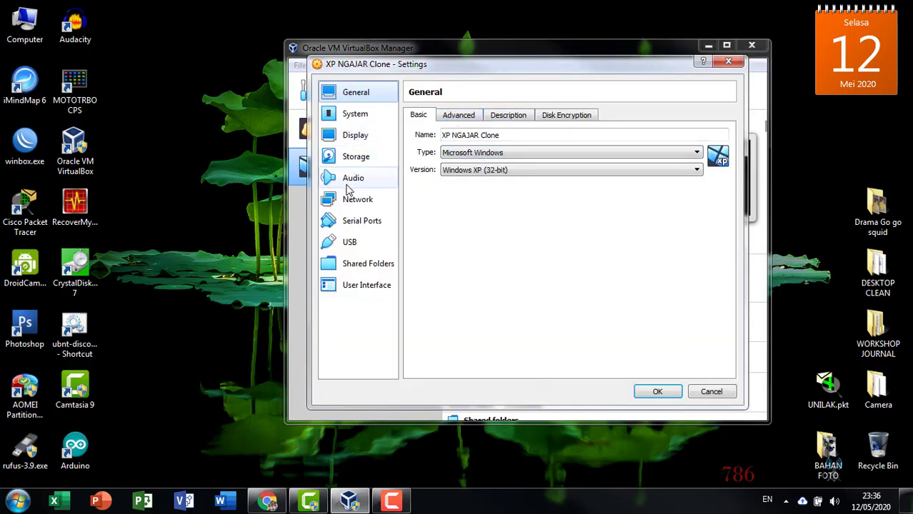
pyautogui.click(336, 199)
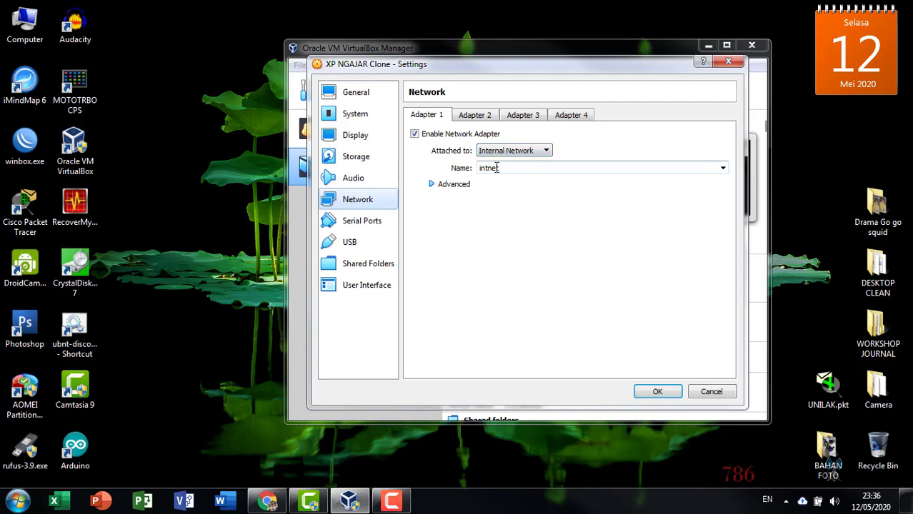
pyautogui.click(740, 63)
pyautogui.click(345, 127)
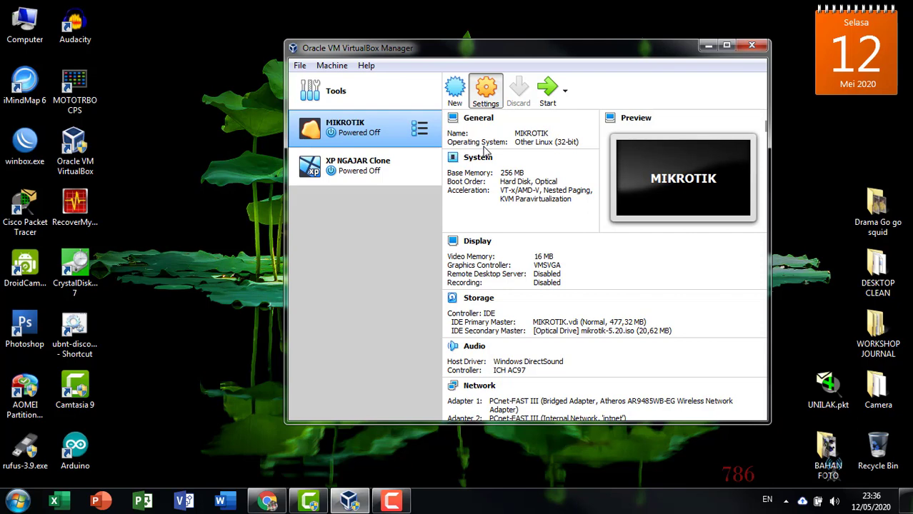
pyautogui.hotkey('ctrl', 's')
pyautogui.click(357, 200)
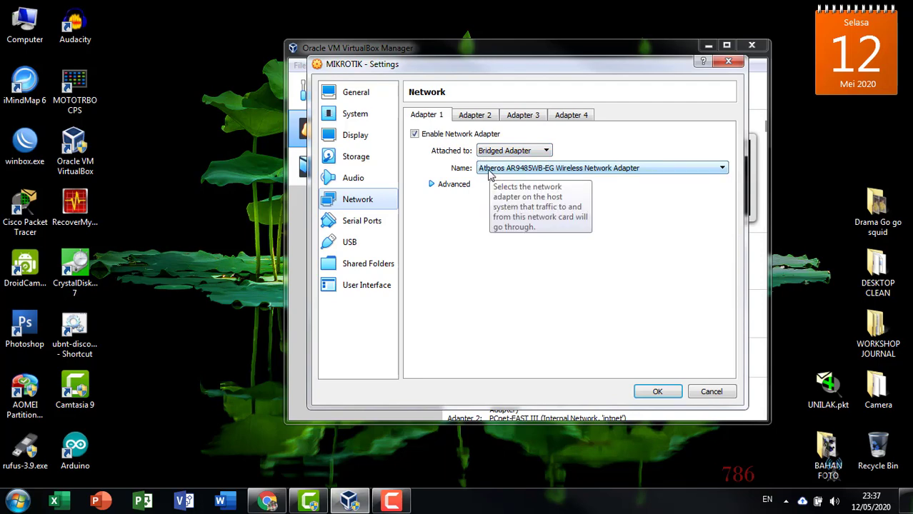
pyautogui.click(489, 175)
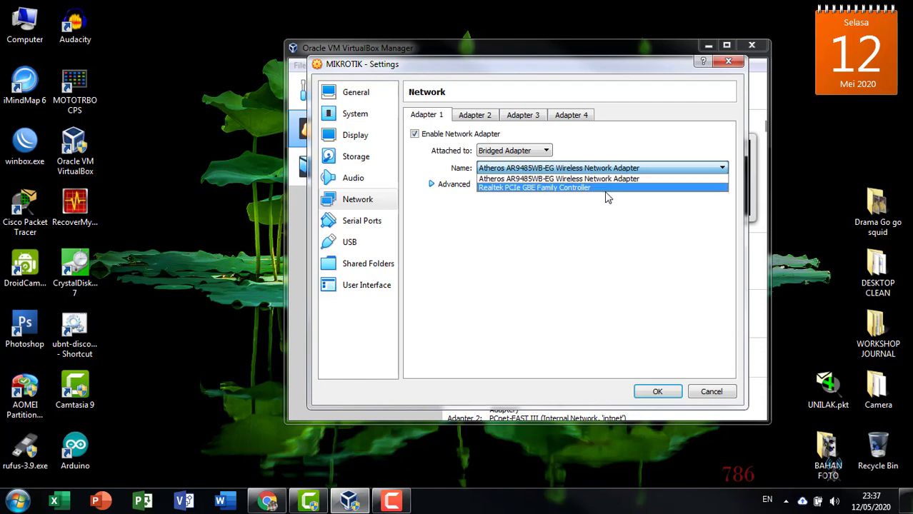
pyautogui.click(599, 228)
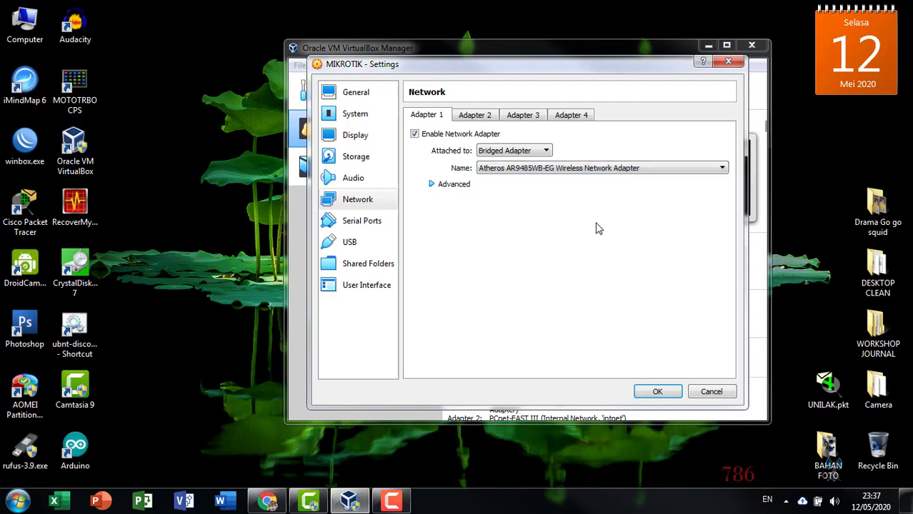
pyautogui.click(473, 124)
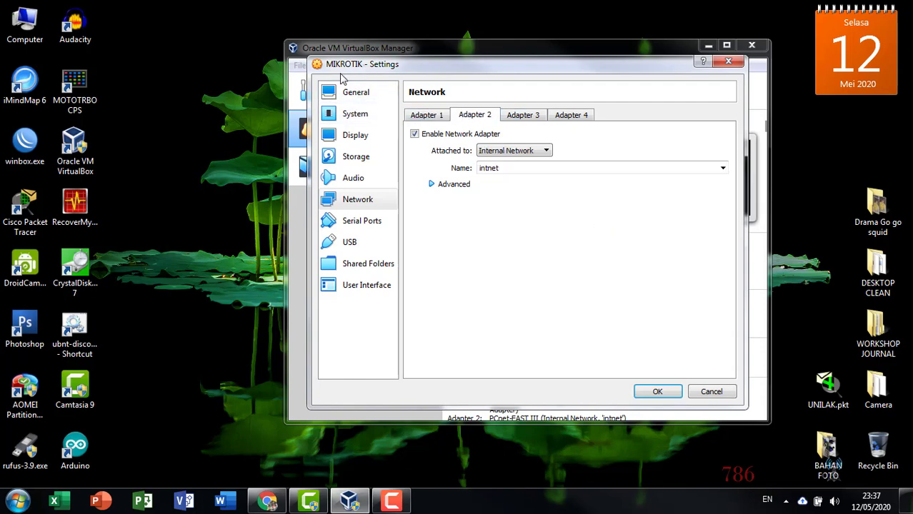
pyautogui.click(728, 63)
pyautogui.click(379, 166)
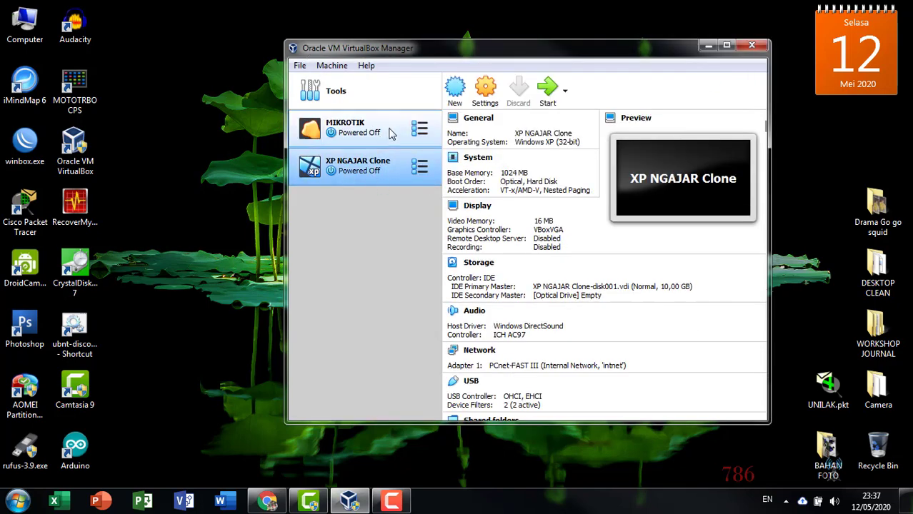
# - Compare the MIKROTIK and XP NGAJAR Clone details, then boot MIKROTIK
pyautogui.click(391, 134)
pyautogui.click(360, 171)
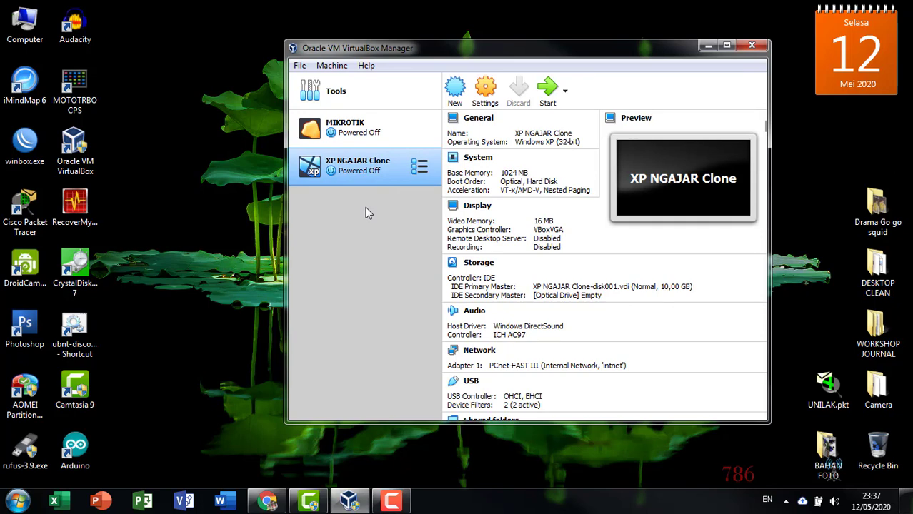
pyautogui.click(375, 133)
pyautogui.click(377, 163)
pyautogui.click(380, 136)
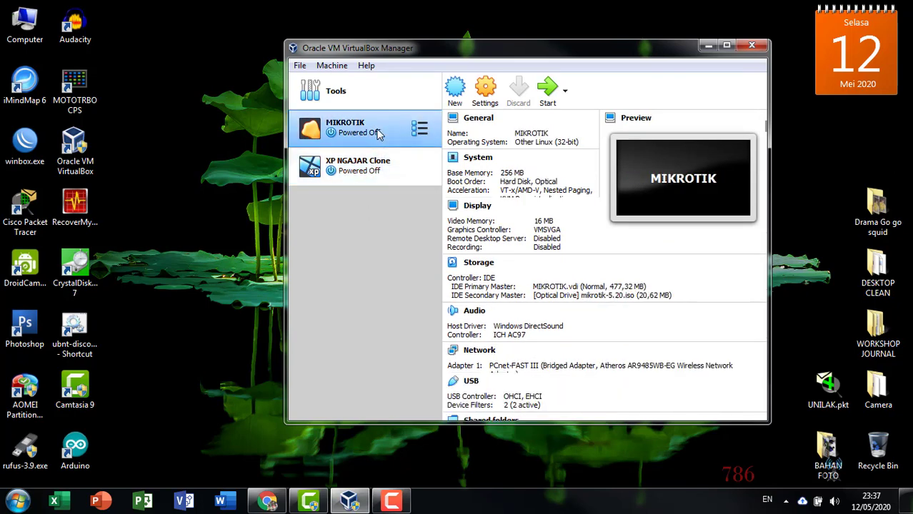
pyautogui.click(375, 171)
pyautogui.click(379, 137)
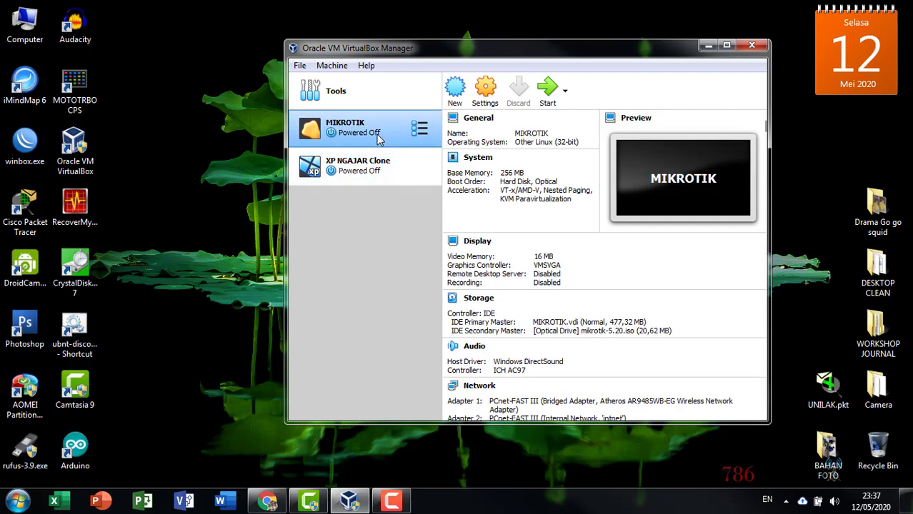
pyautogui.click(371, 174)
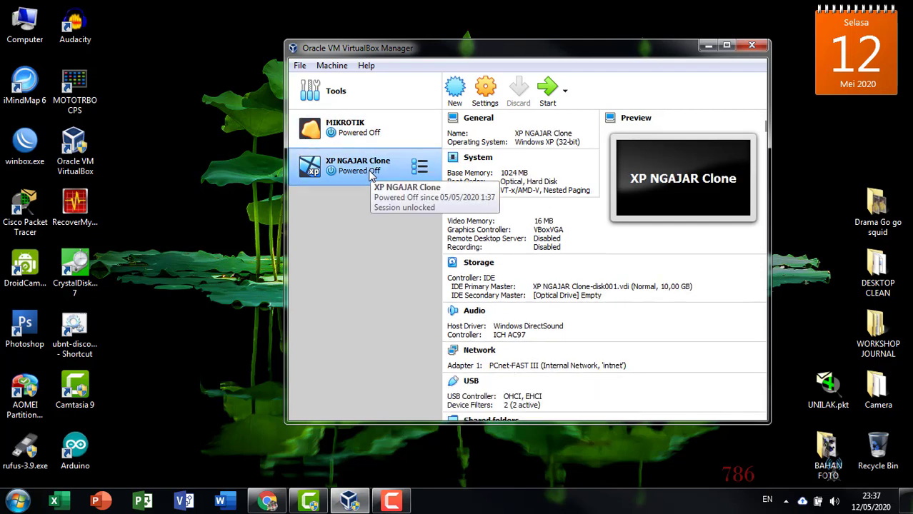
pyautogui.click(361, 128)
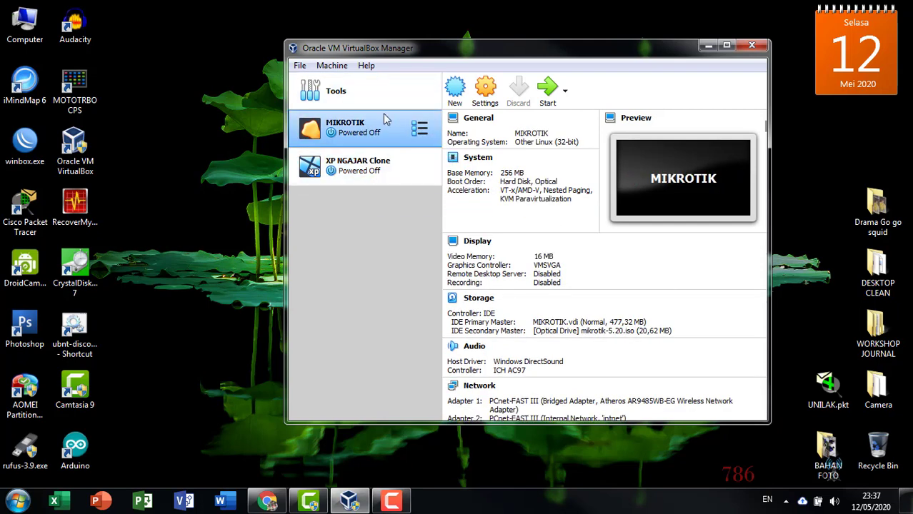
pyautogui.click(546, 90)
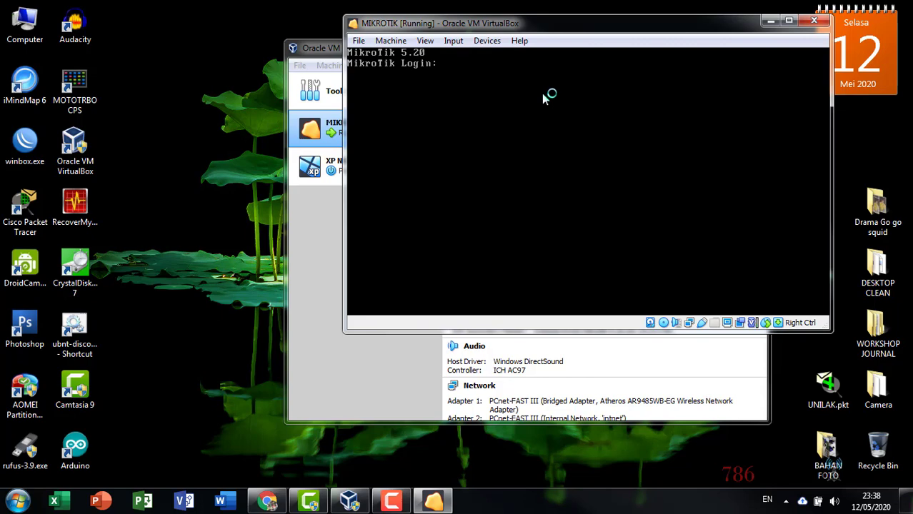
# - Log in to the MikroTik console as admin and run ip address print, which shows no addresses
pyautogui.write('admin')
pyautogui.press('Return')
pyautogui.press('Return')
pyautogui.press('Return')
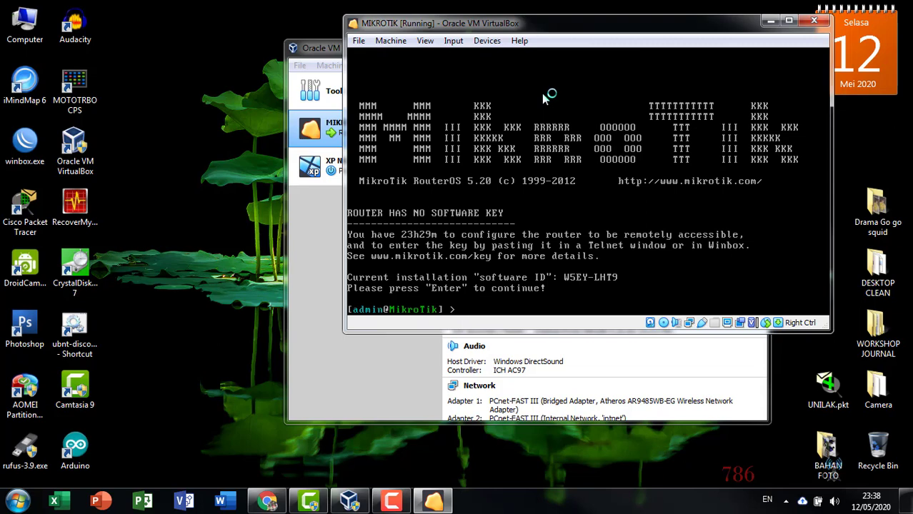
pyautogui.write('ip address po')
pyautogui.press('Return')
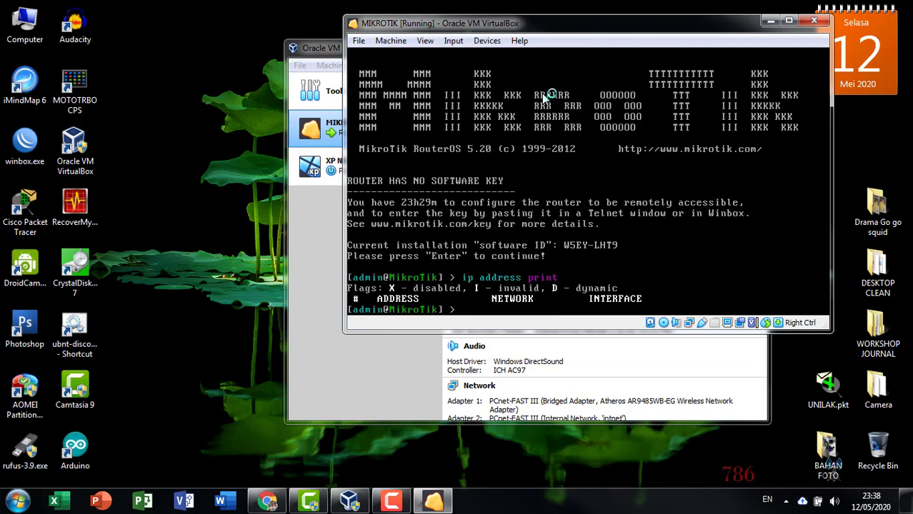
pyautogui.press('Return')
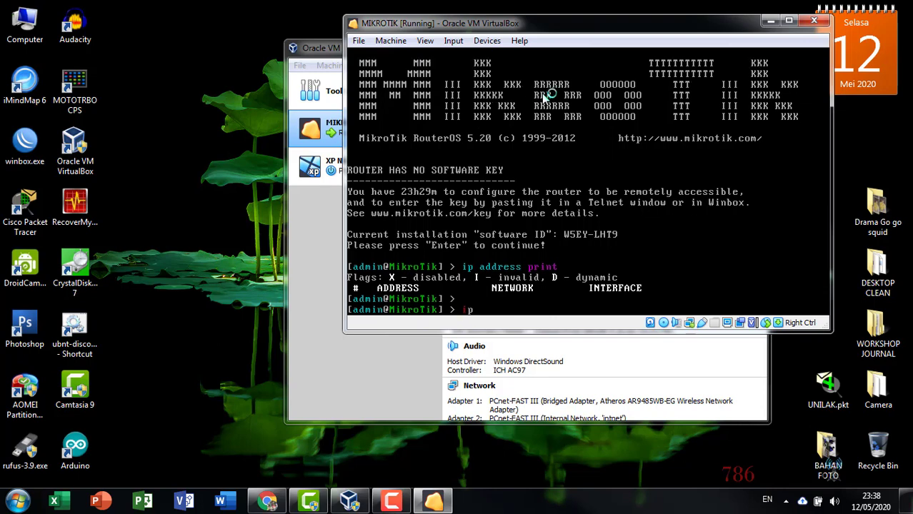
# - Connect the PC to the MikroTik wireless network from the system tray
pyautogui.click(786, 501)
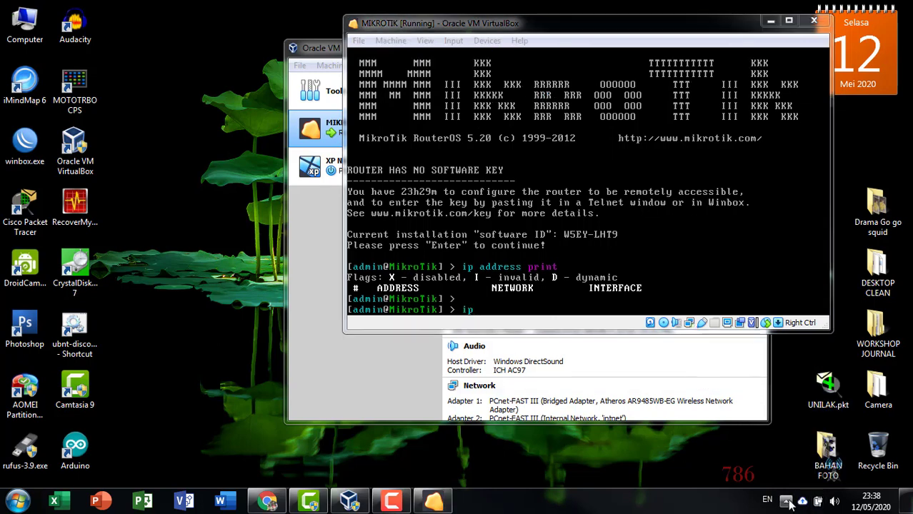
pyautogui.click(784, 411)
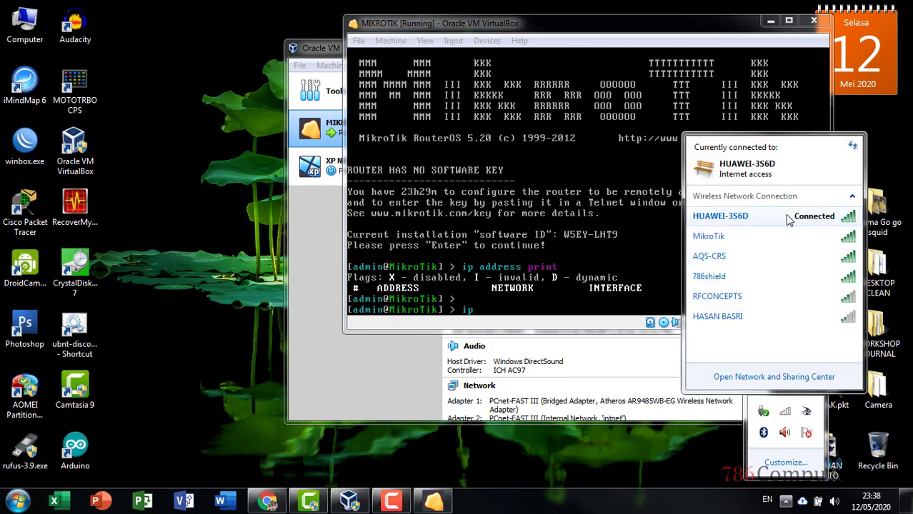
pyautogui.click(789, 238)
pyautogui.click(831, 256)
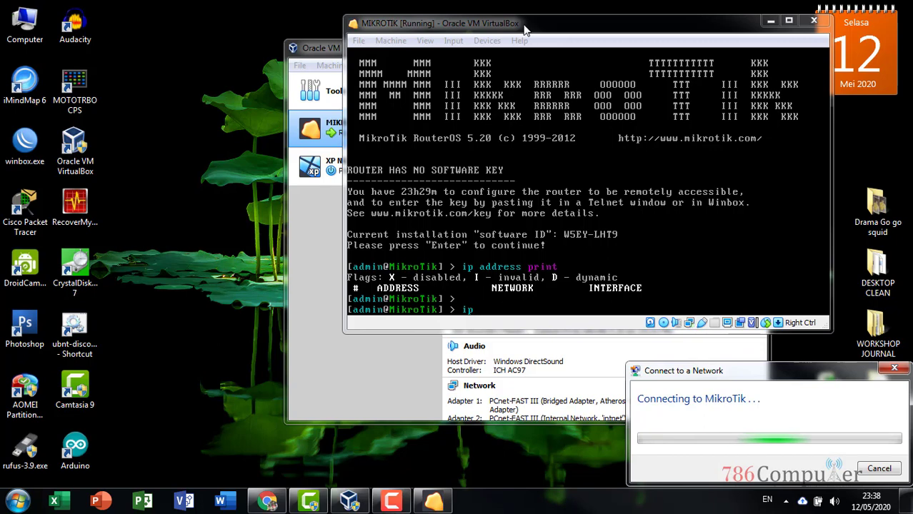
# - List the router's IP addresses, showing dynamic 192.168.100.10/24 on ether1
pyautogui.moveTo(516, 26); pyautogui.dragTo(480, 34)
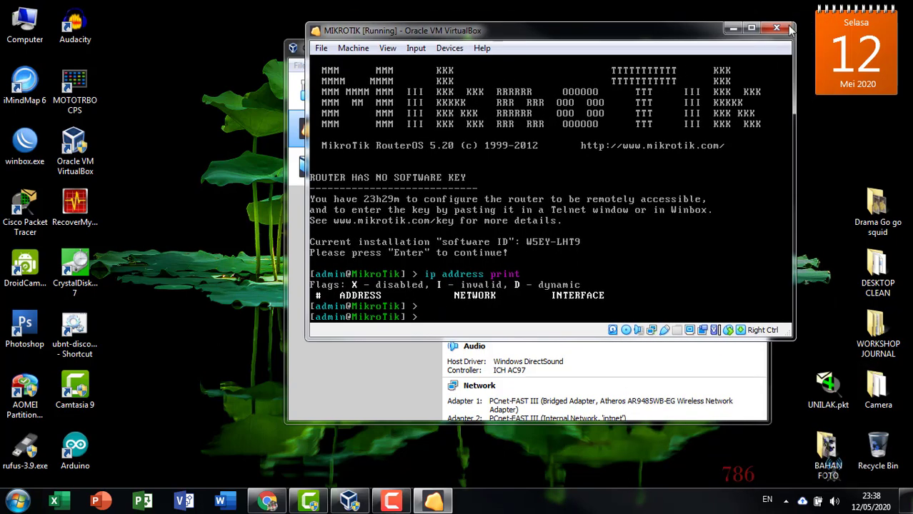
pyautogui.click(786, 502)
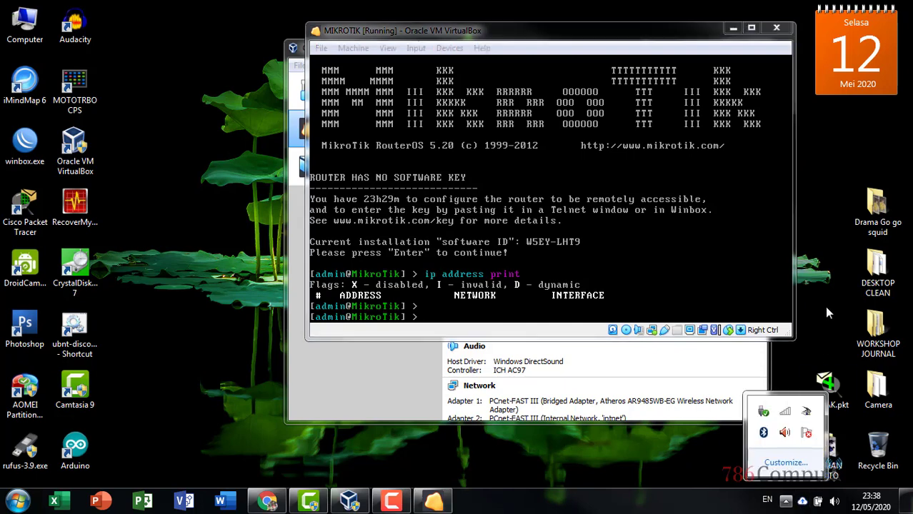
pyautogui.click(771, 310)
pyautogui.write('ip ad')
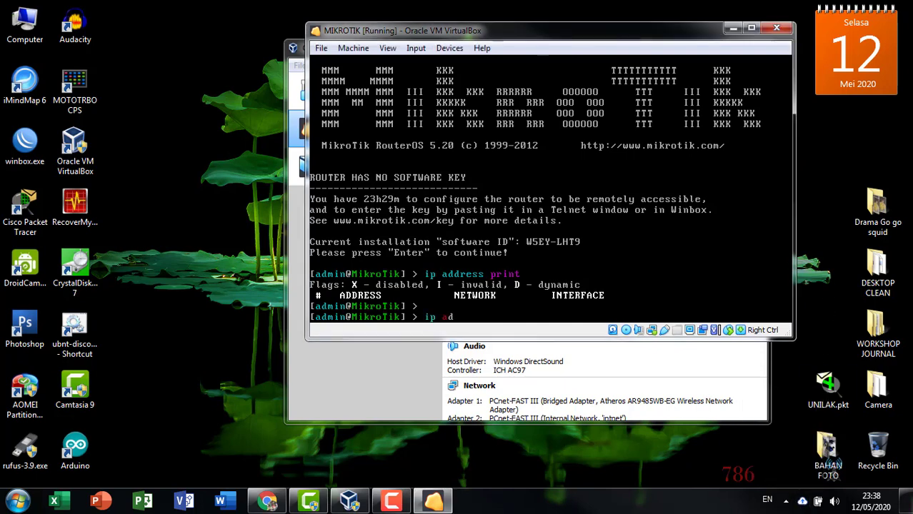
pyautogui.write('dress PR')
pyautogui.press('Return')
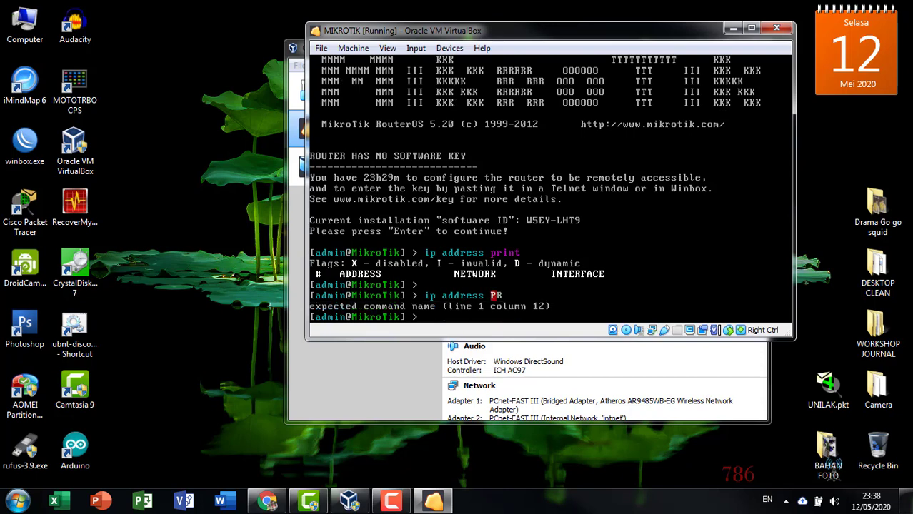
pyautogui.press('Up')
pyautogui.press('Return')
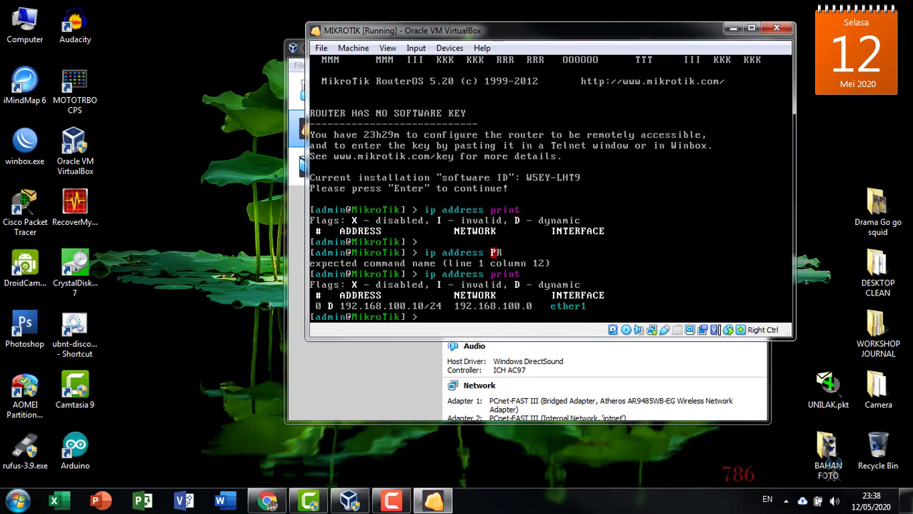
# - Check the connected wireless network, then ping google.co.id, which fails on DNS
pyautogui.click(786, 500)
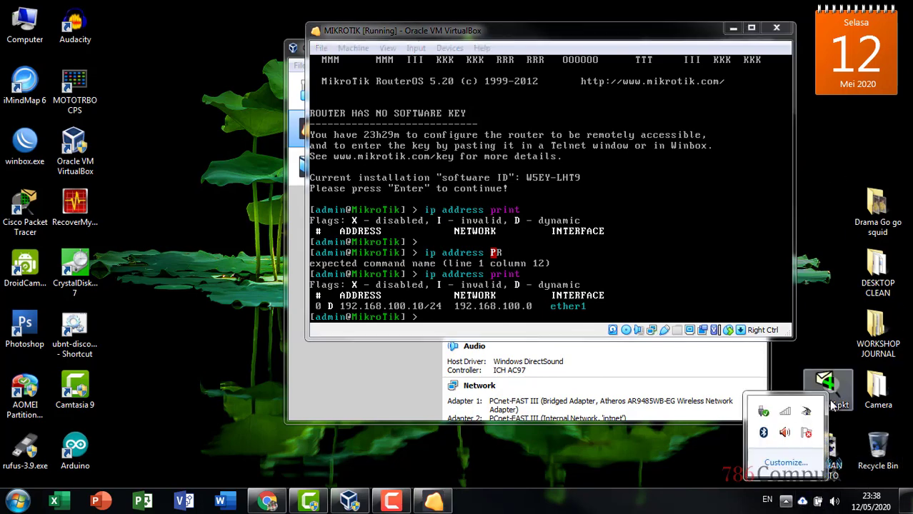
pyautogui.click(786, 418)
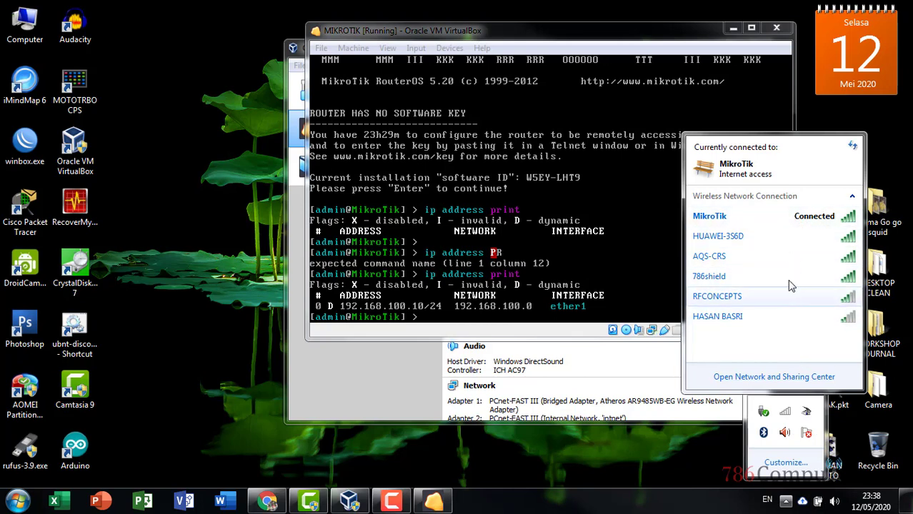
pyautogui.click(572, 35)
pyautogui.write('ping google.co')
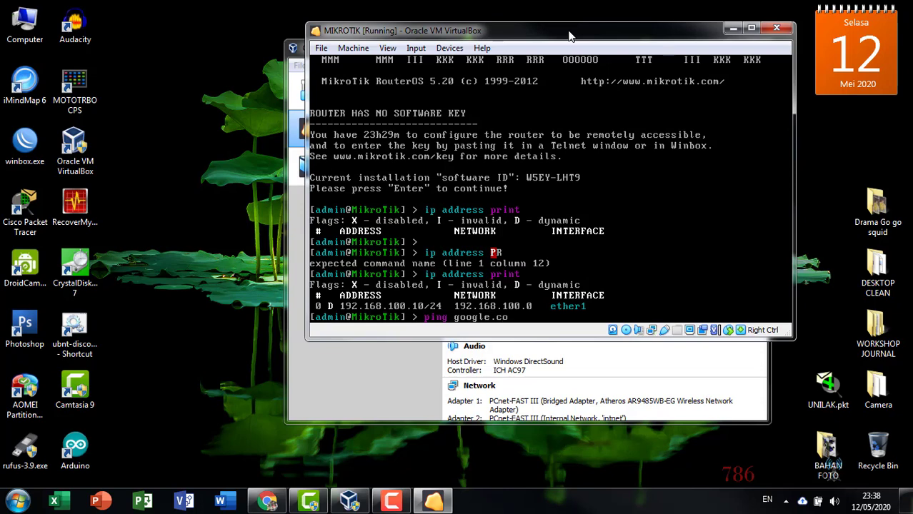
pyautogui.write('.id')
pyautogui.press('Return')
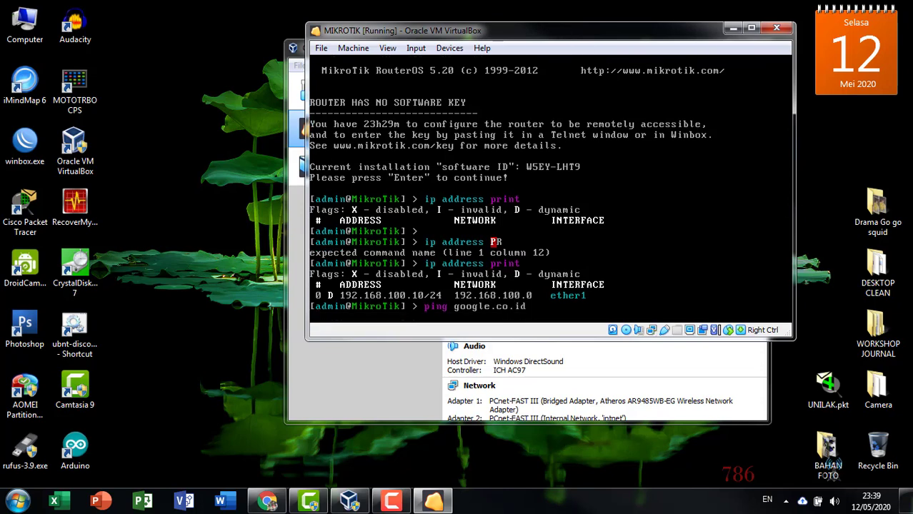
# - Try connecting to AQS-CRS, cancel the failed attempt, and check the HUAWEI-3S6D network
pyautogui.click(786, 500)
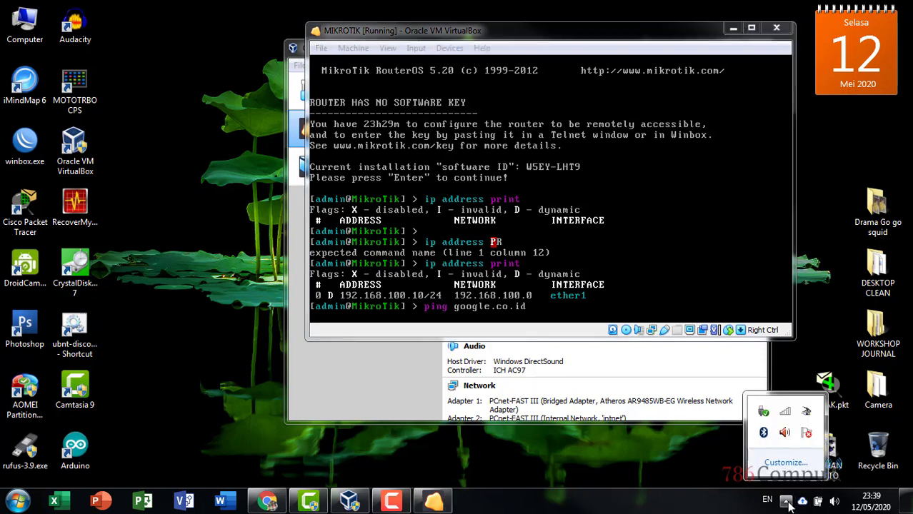
pyautogui.click(785, 412)
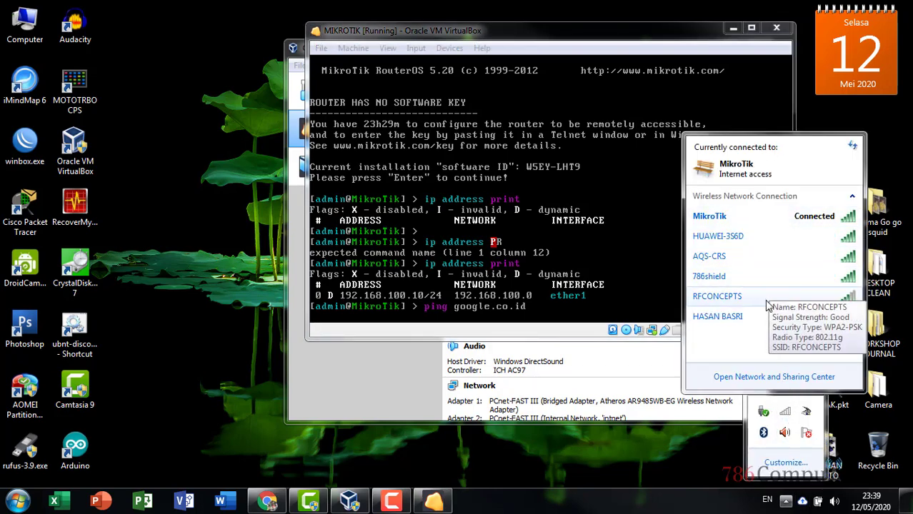
pyautogui.click(775, 259)
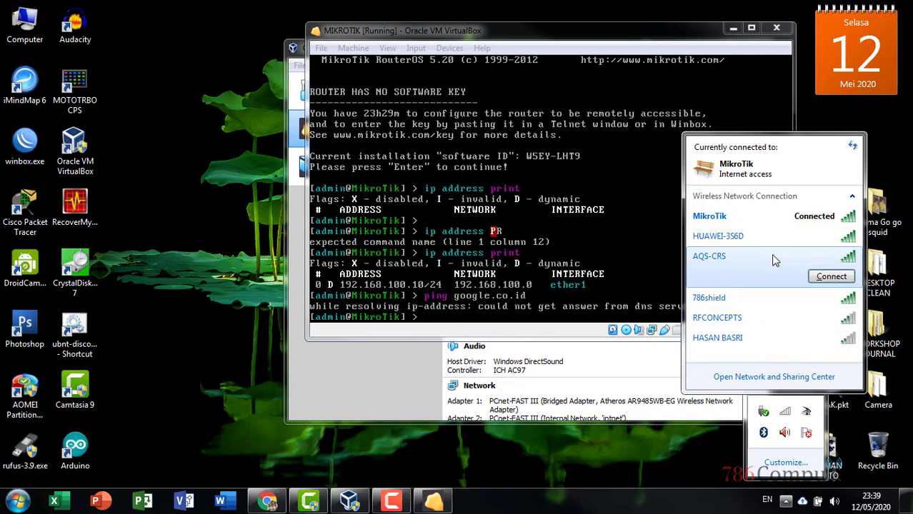
pyautogui.click(832, 277)
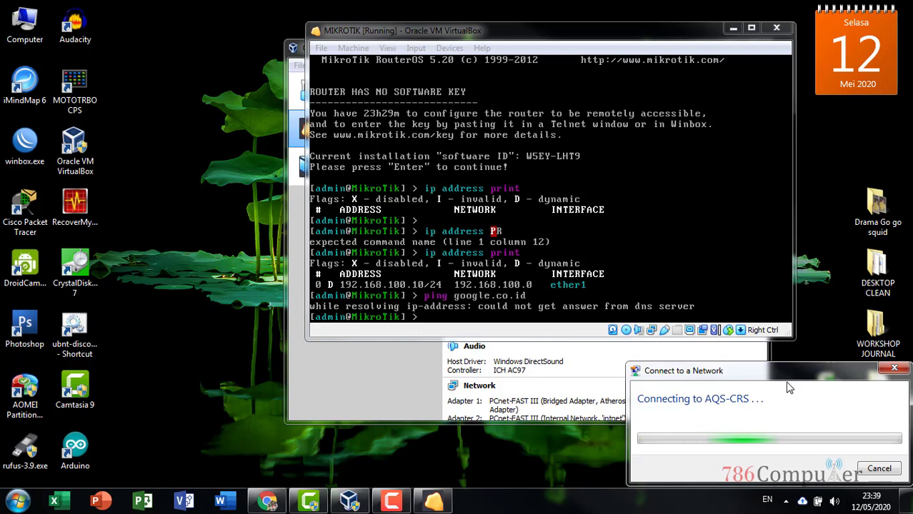
pyautogui.click(785, 502)
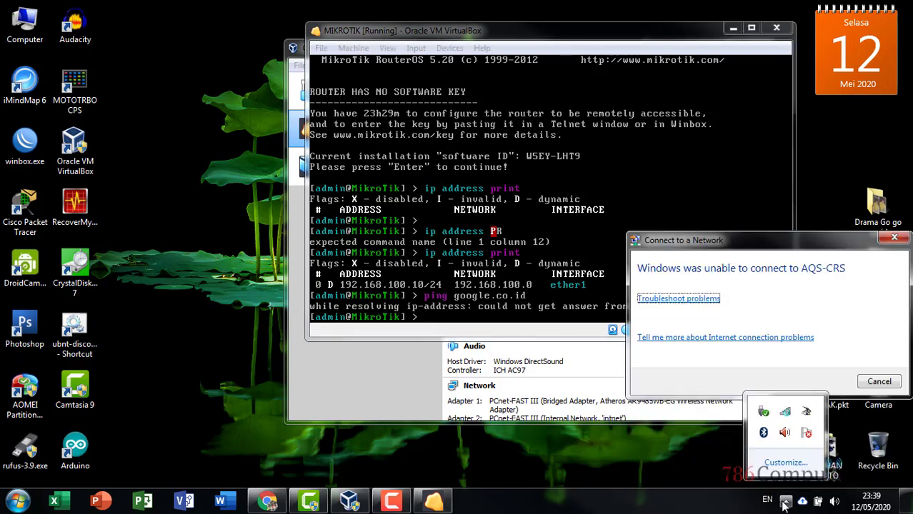
pyautogui.click(871, 383)
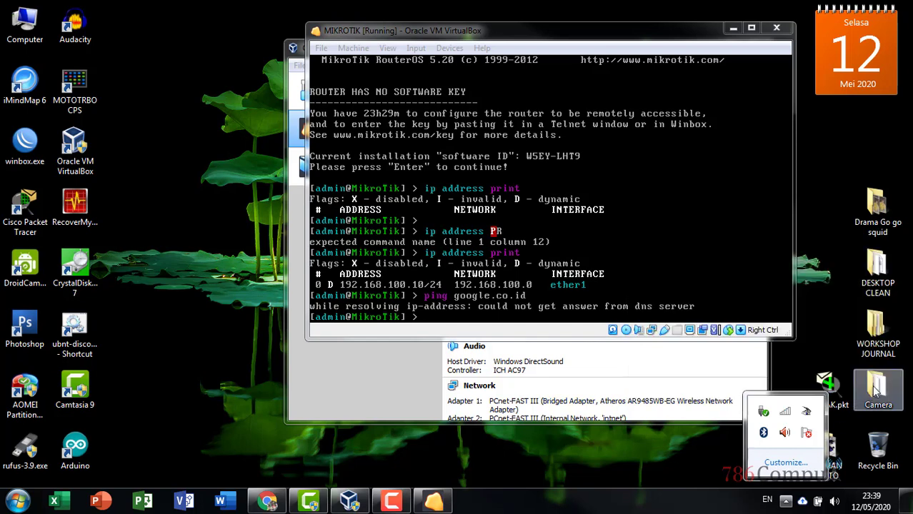
pyautogui.click(787, 415)
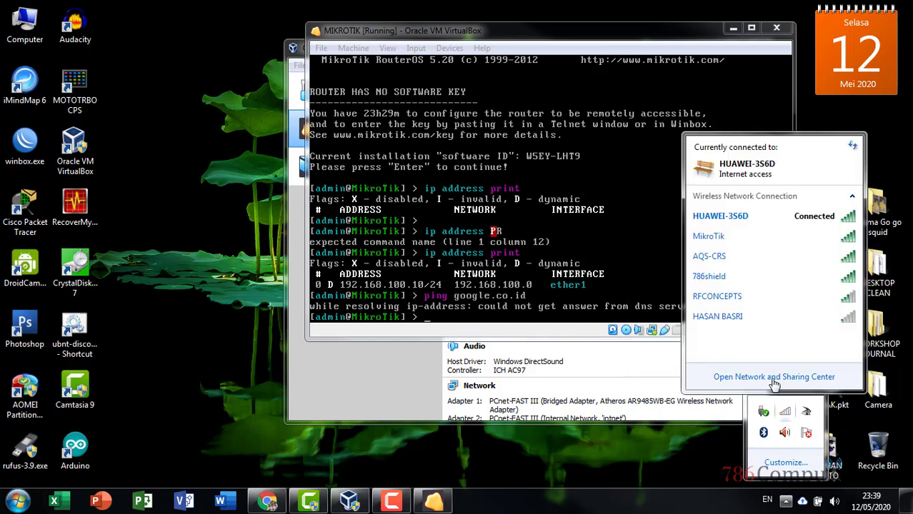
pyautogui.click(779, 216)
pyautogui.click(637, 36)
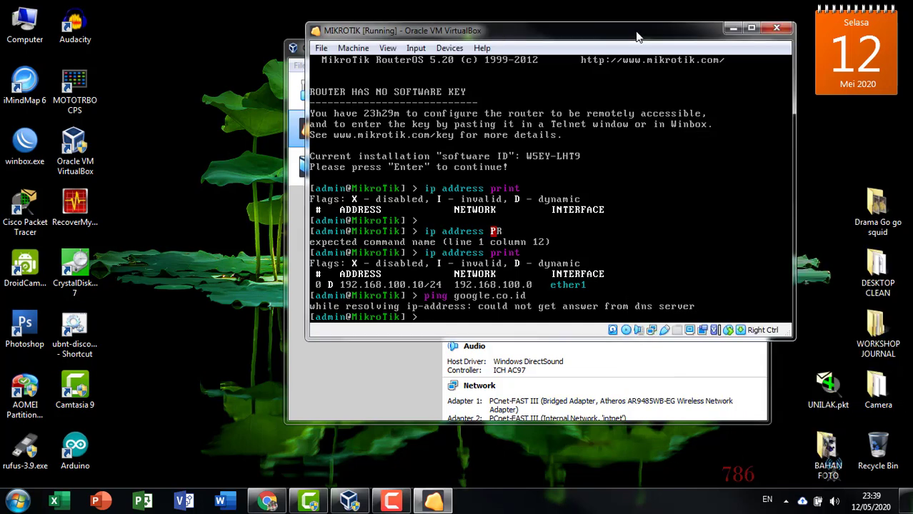
# - List the router's addresses and ping google.co.id
pyautogui.write('ip address print')
pyautogui.press('Return')
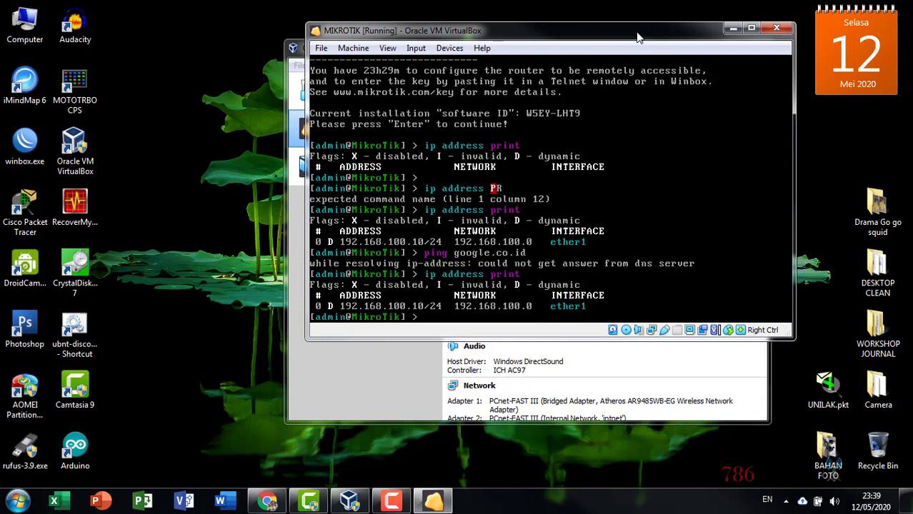
pyautogui.write('ping google.co.id')
pyautogui.press('Return')
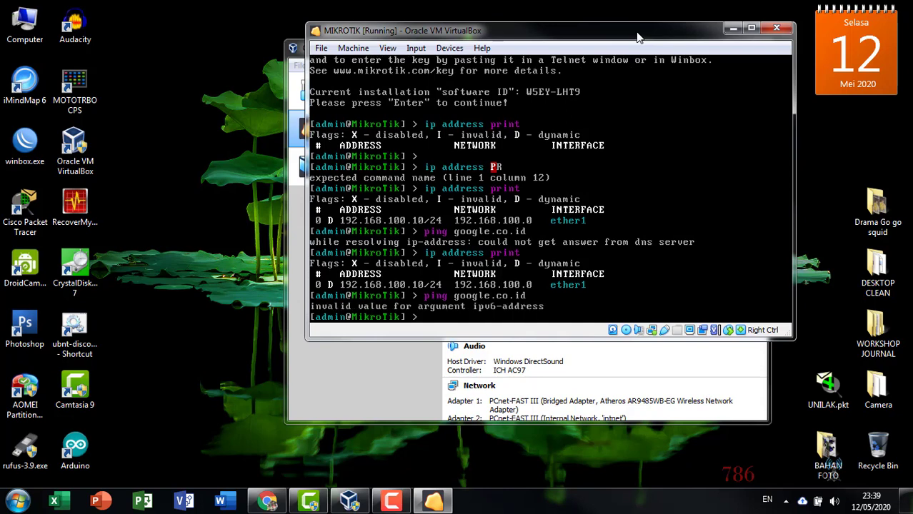
# - Ping 8.8.8.8, google.co.id and detik.com in turn, stopping each with Ctrl+C
pyautogui.write('ping')
pyautogui.press('Up')
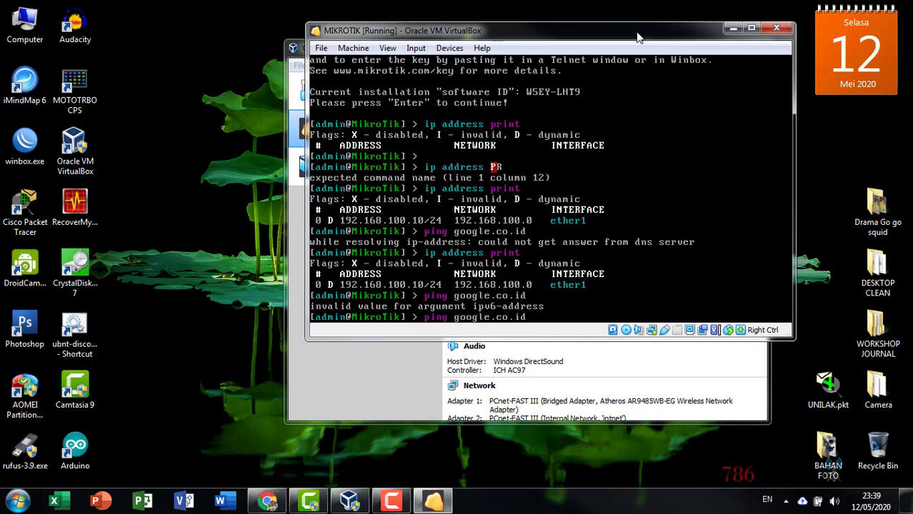
pyautogui.press('BackSpace')
pyautogui.press('BackSpace')
pyautogui.press('BackSpace')
pyautogui.press('BackSpace')
pyautogui.press('BackSpace')
pyautogui.press('BackSpace')
pyautogui.press('BackSpace')
pyautogui.press('BackSpace')
pyautogui.press('BackSpace')
pyautogui.press('BackSpace')
pyautogui.press('BackSpace')
pyautogui.press('BackSpace')
pyautogui.write('8.8.8.8')
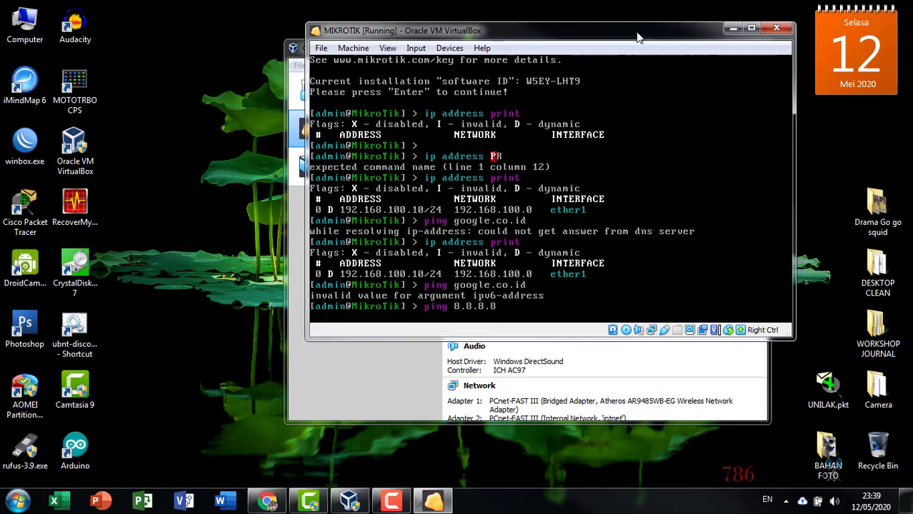
pyautogui.press('Return')
pyautogui.hotkey('ctrl', 'c')
pyautogui.write('pi')
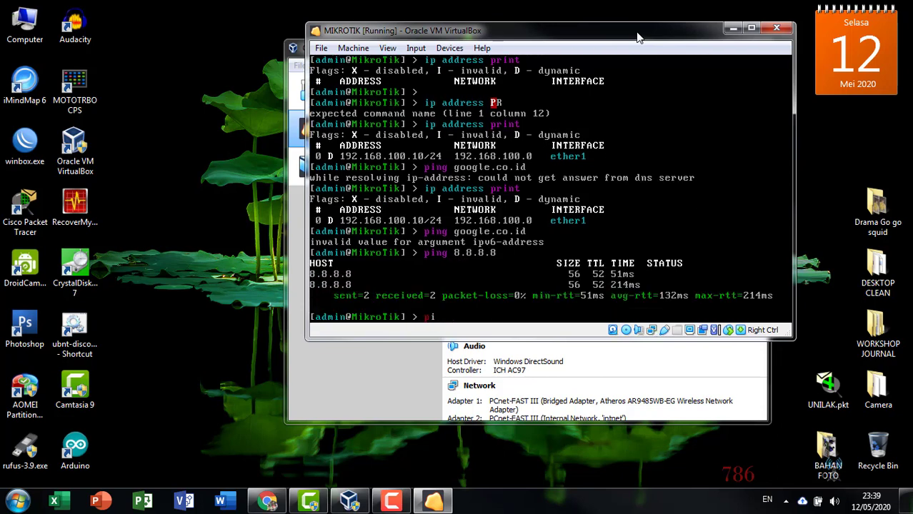
pyautogui.write('ng google.co.id')
pyautogui.press('Return')
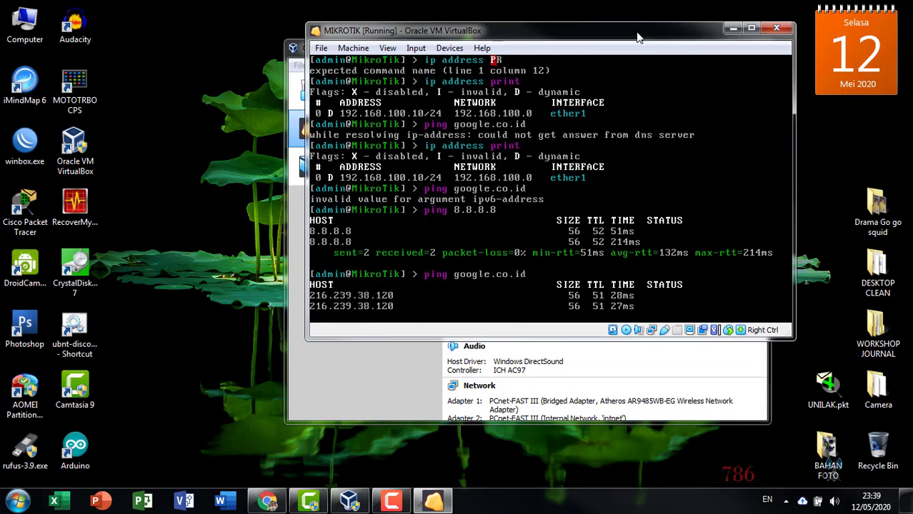
pyautogui.hotkey('ctrl', 'c')
pyautogui.write('ping')
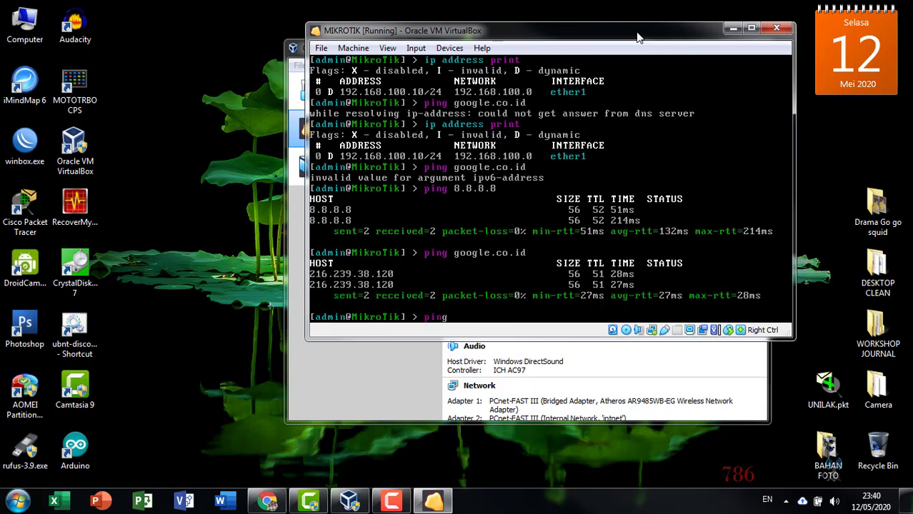
pyautogui.write(' detik.com')
pyautogui.press('Return')
pyautogui.hotkey('ctrl', 'c')
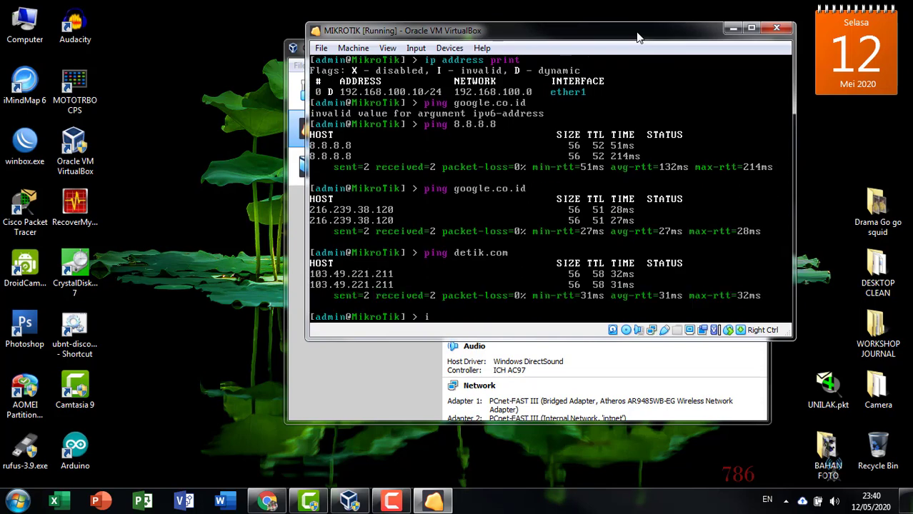
# - List the addresses, ping google.co.id again, then list the addresses once more
pyautogui.write('ip address print')
pyautogui.press('Return')
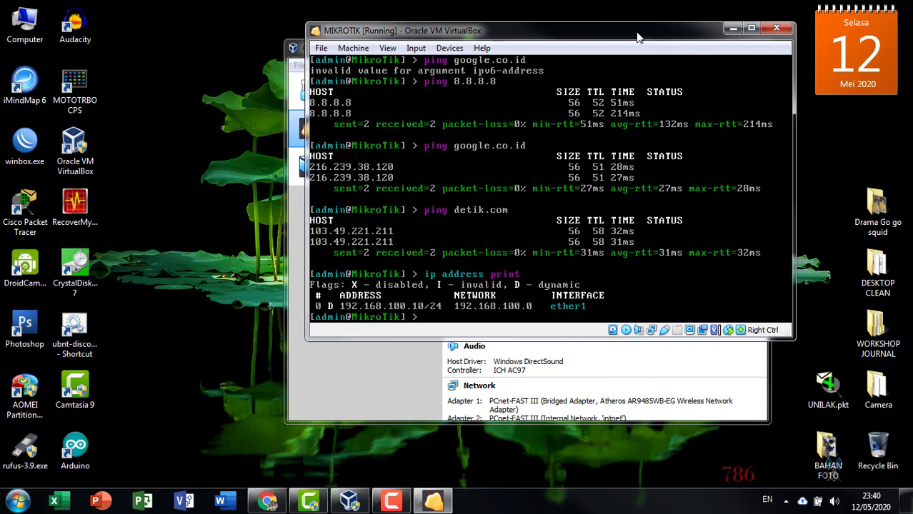
pyautogui.write('ping google.co.id')
pyautogui.press('Return')
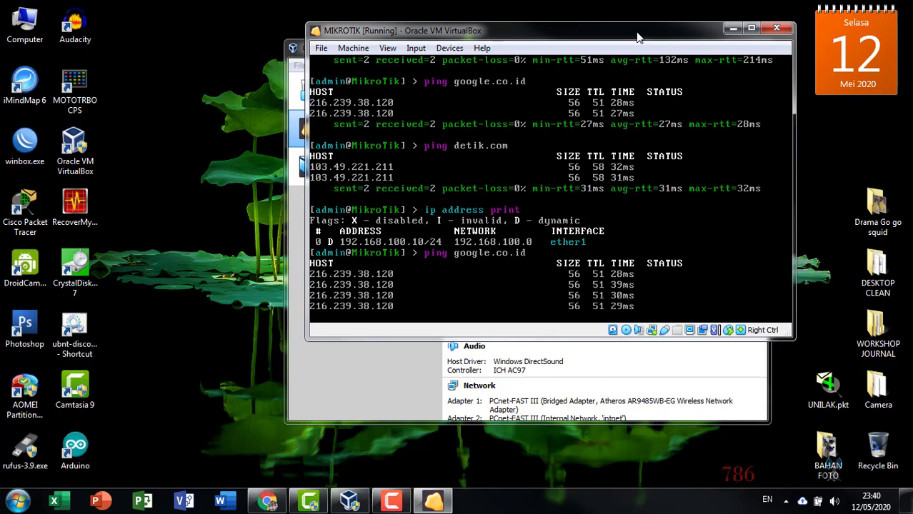
pyautogui.hotkey('ctrl', 'c')
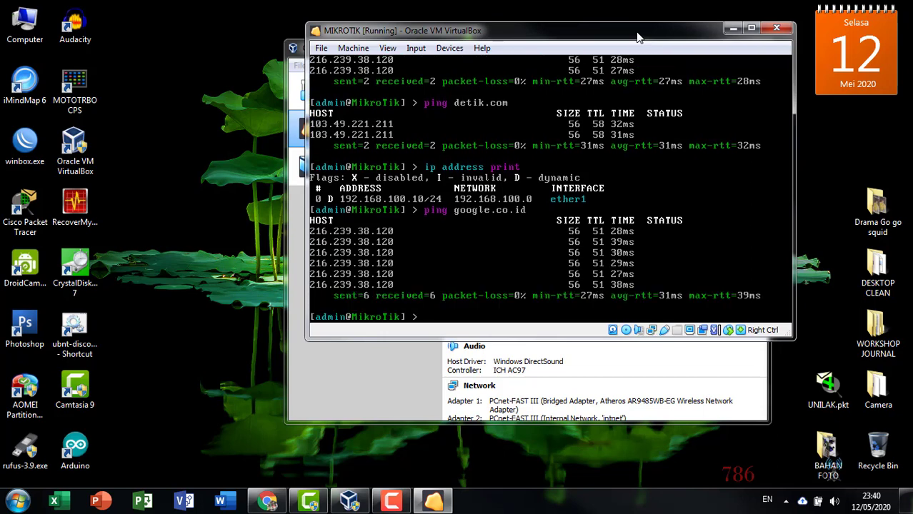
pyautogui.write('ip address print')
pyautogui.press('Return')
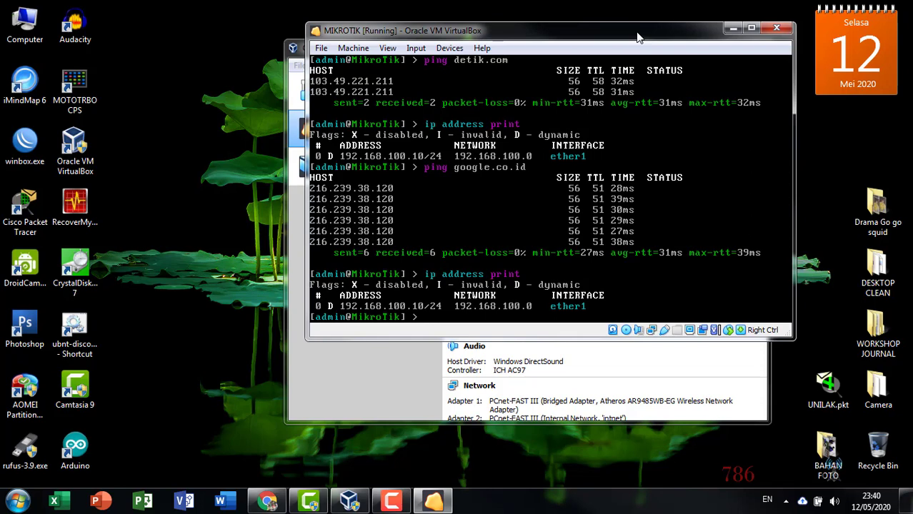
# - Add address 100.100.100.1/24 on interface ether2 and list the router's addresses
pyautogui.write('ip address add ad')
pyautogui.press('Tab')
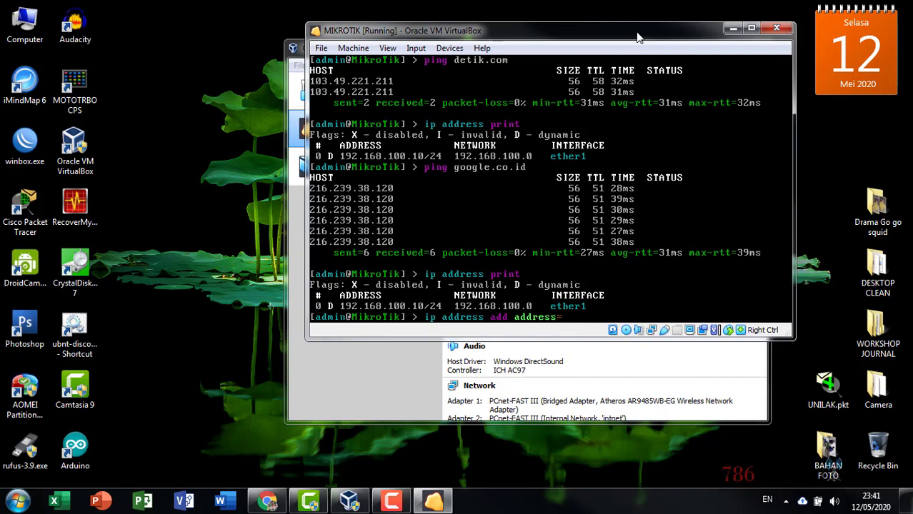
pyautogui.write('100.100.100.1/24')
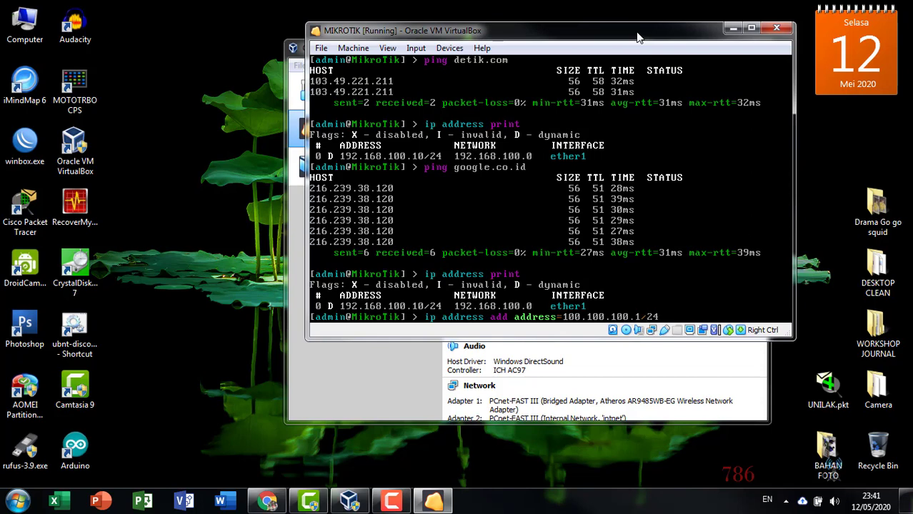
pyautogui.write(' interface=ether')
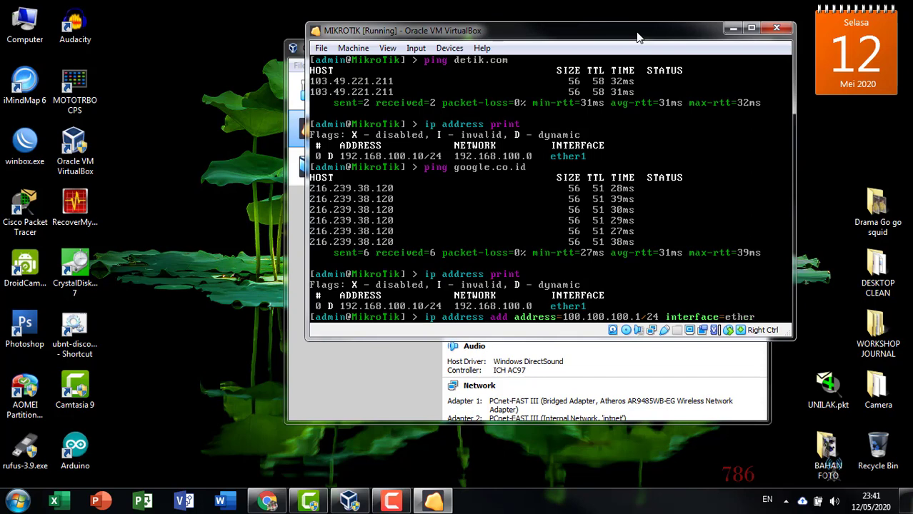
pyautogui.write('2')
pyautogui.press('Return')
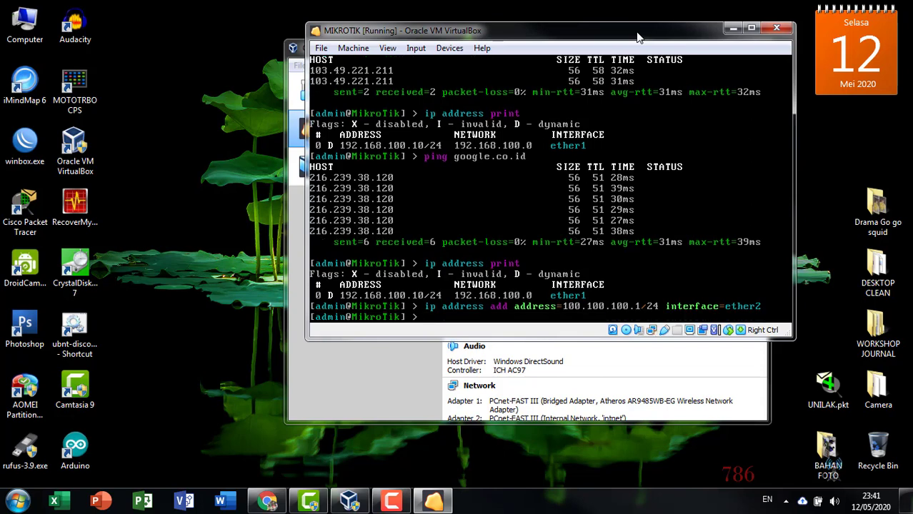
pyautogui.write('ip address print')
pyautogui.press('Return')
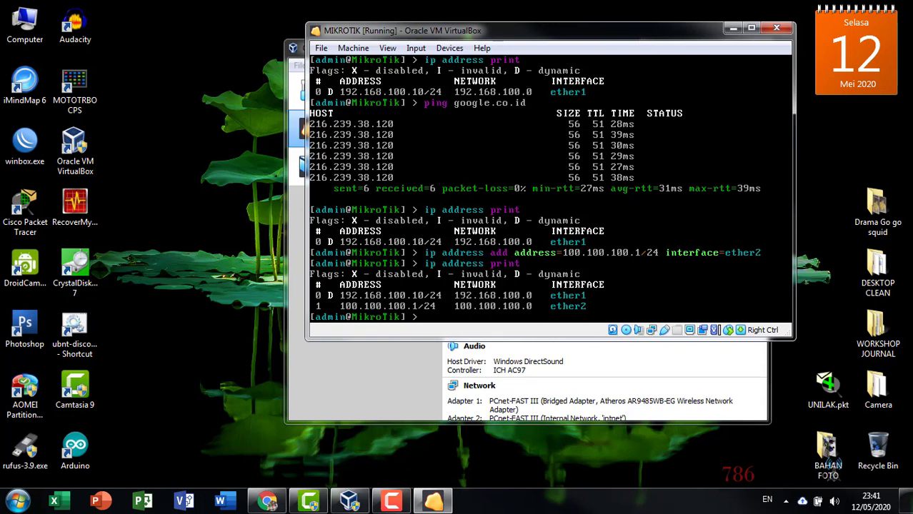
# - Ping google.co.id to confirm it still answers, then stop the ping
pyautogui.write('ng goog')
pyautogui.press('BackSpace')
pyautogui.press('BackSpace')
pyautogui.press('BackSpace')
pyautogui.write('oogle.co.id')
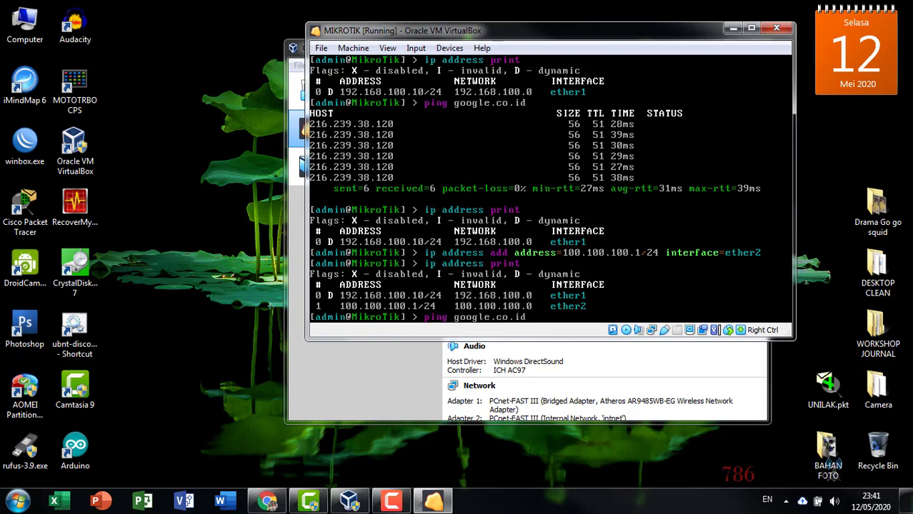
pyautogui.press('Return')
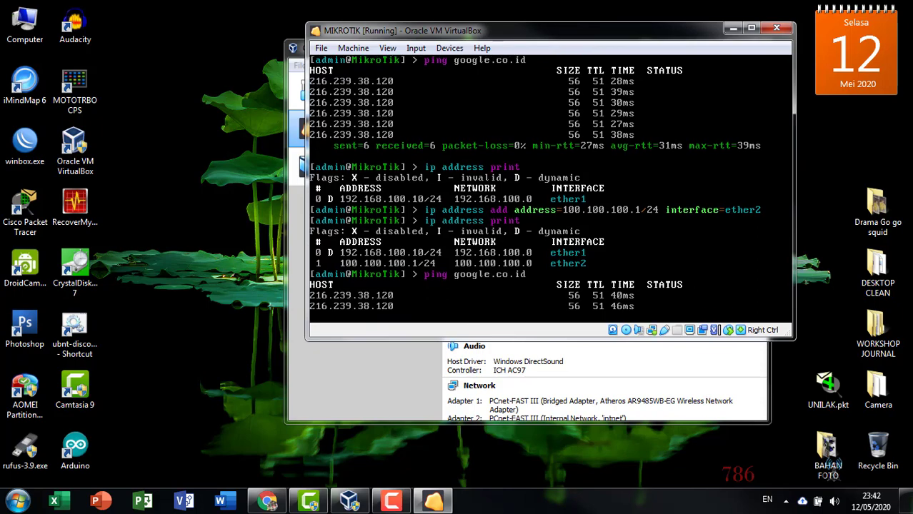
pyautogui.hotkey('ctrl', 'c')
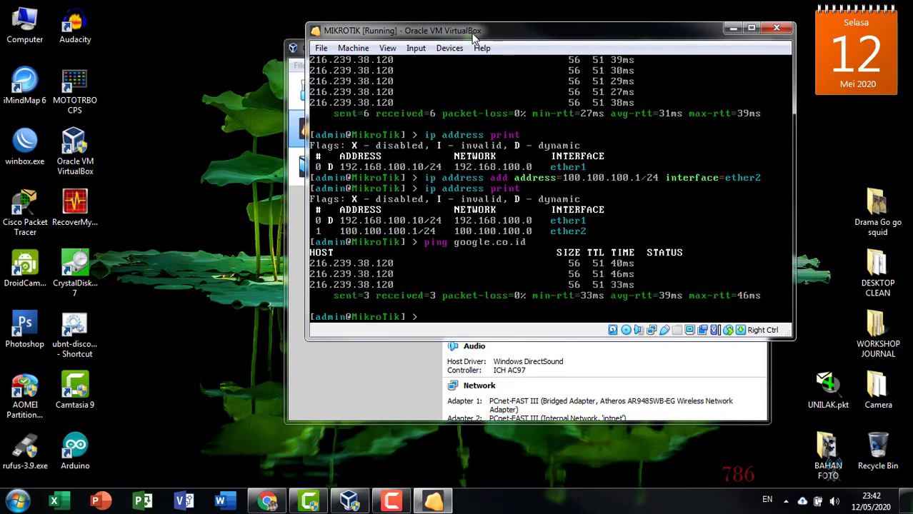
pyautogui.moveTo(457, 33); pyautogui.dragTo(533, 59)
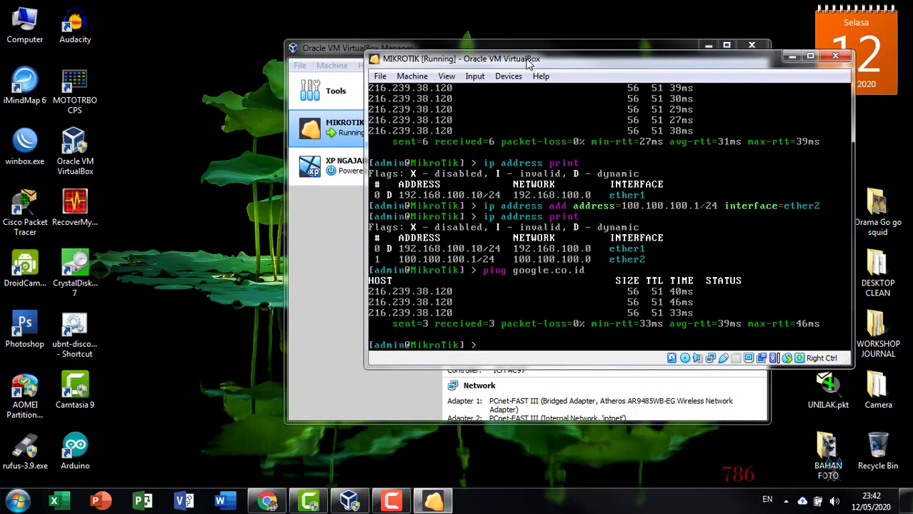
# - Start XP NGAJAR Clone and expand the details of its 'Users' shared-folder warning
pyautogui.moveTo(362, 48); pyautogui.dragTo(160, 41)
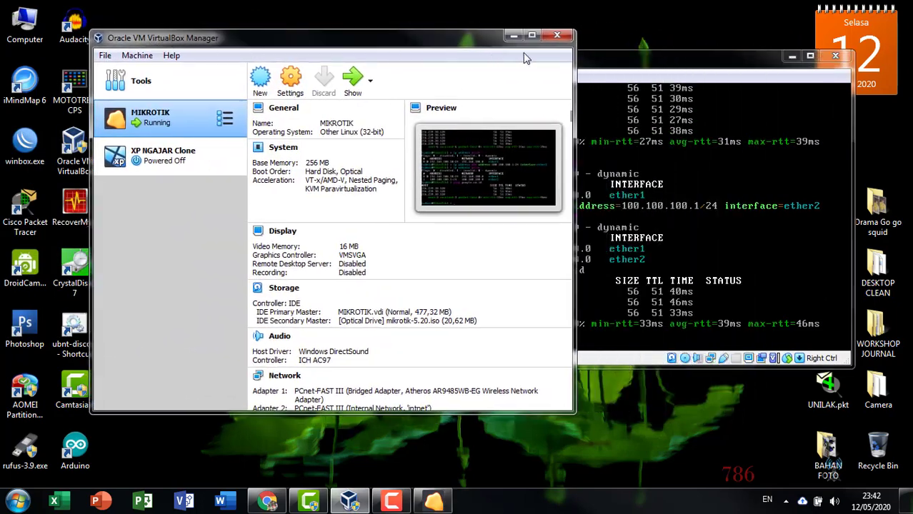
pyautogui.moveTo(606, 60); pyautogui.dragTo(626, 70)
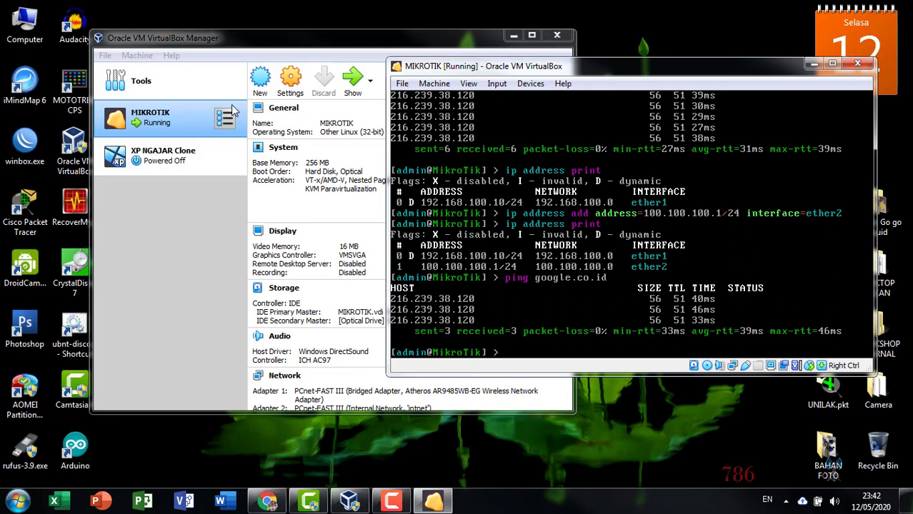
pyautogui.click(183, 161)
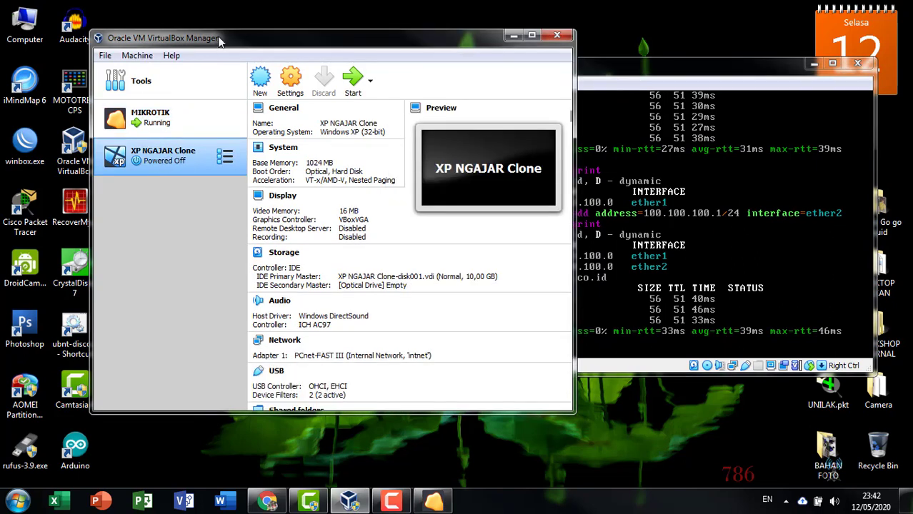
pyautogui.moveTo(220, 40); pyautogui.dragTo(145, 36)
pyautogui.click(277, 80)
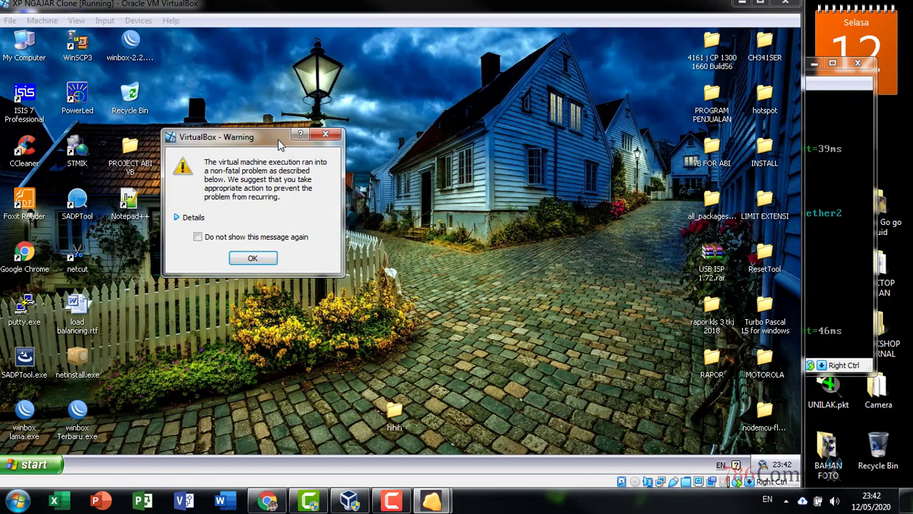
pyautogui.click(190, 218)
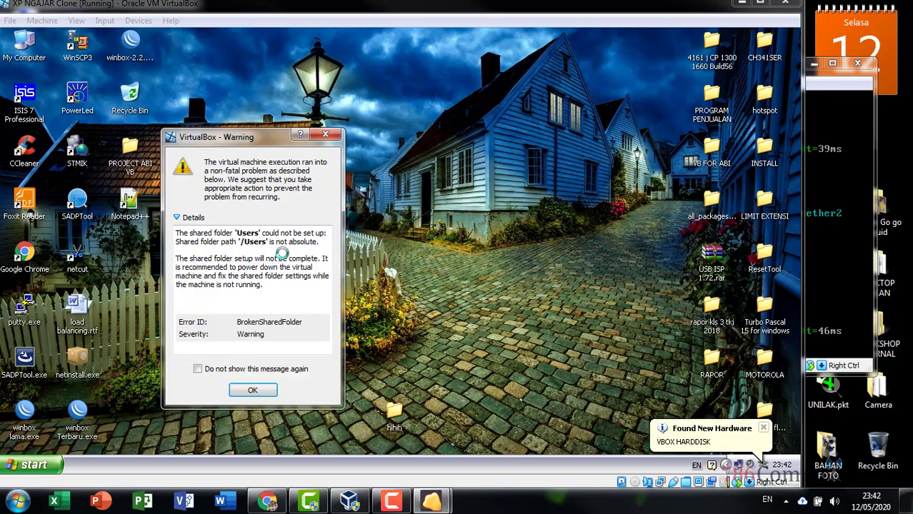
# - Dismiss the shared-folder warning and shut down Windows XP via Start > Turn Off Computer > Turn Off
pyautogui.click(258, 389)
pyautogui.click(250, 258)
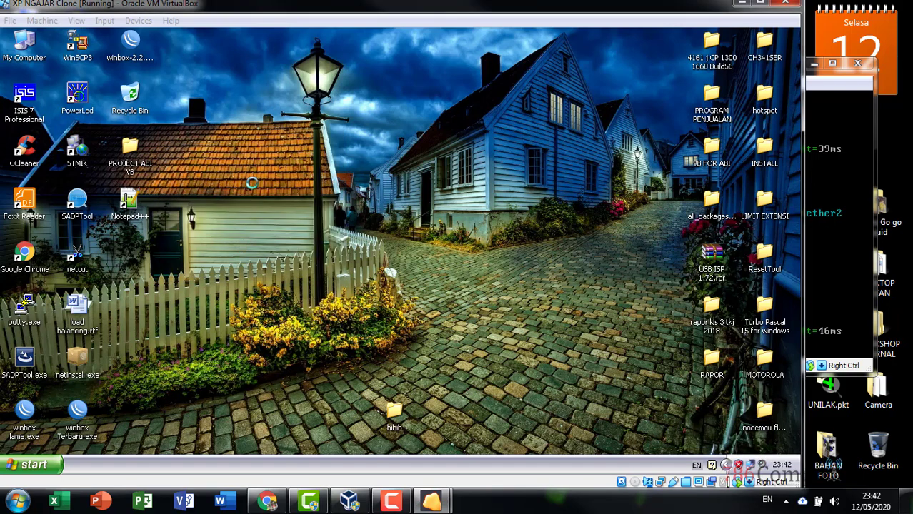
pyautogui.moveTo(246, 18); pyautogui.dragTo(383, 25)
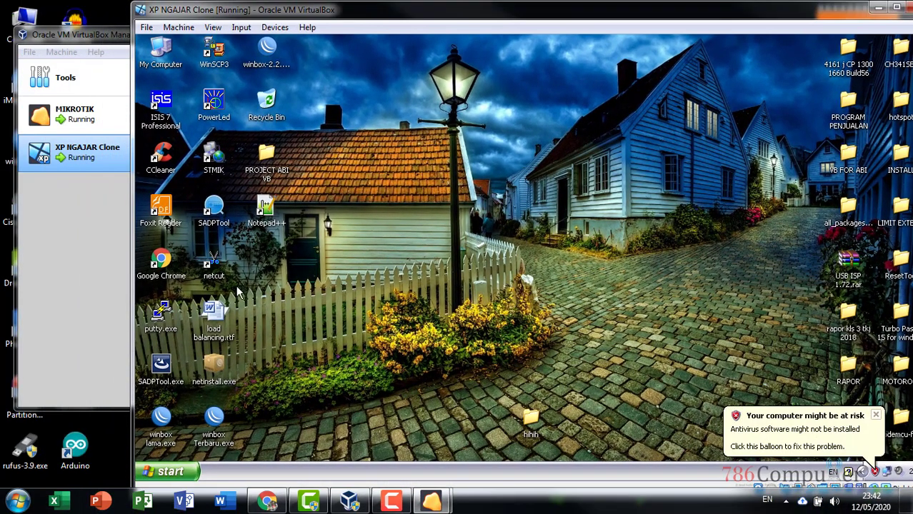
pyautogui.click(172, 470)
pyautogui.click(328, 453)
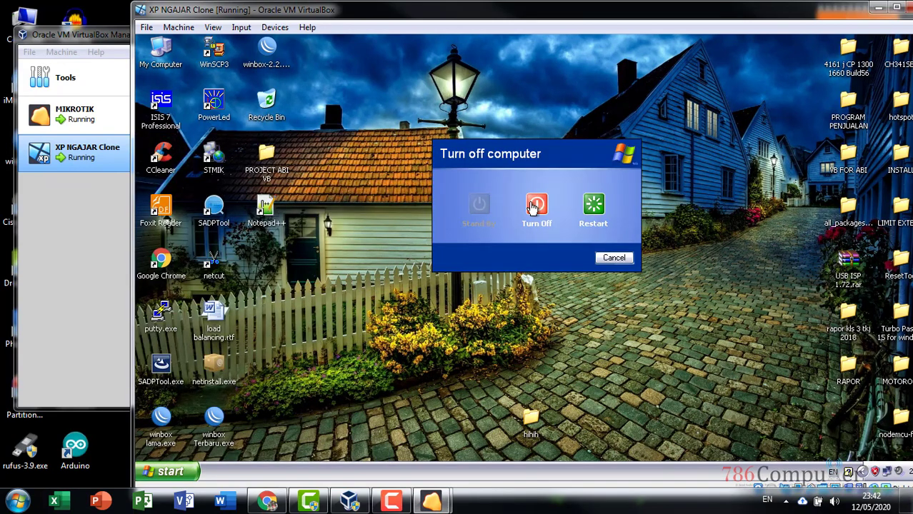
pyautogui.click(532, 206)
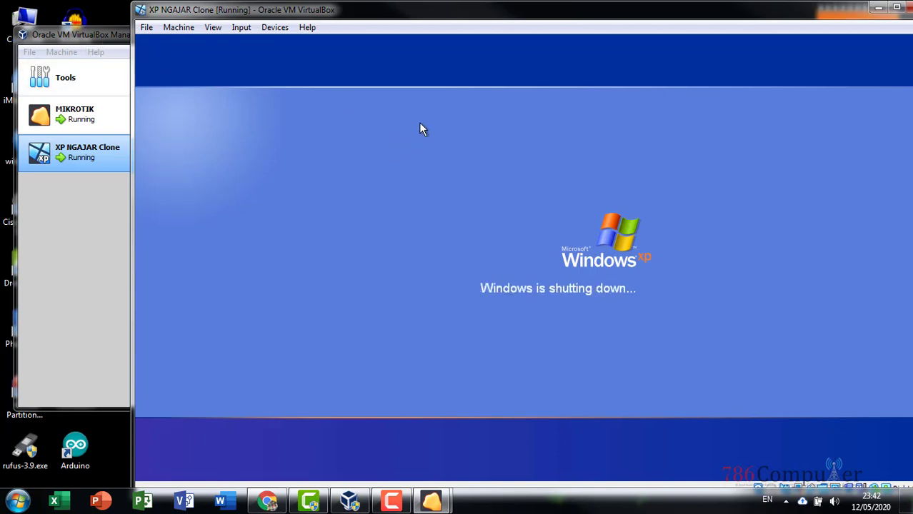
pyautogui.moveTo(100, 41); pyautogui.dragTo(93, 25)
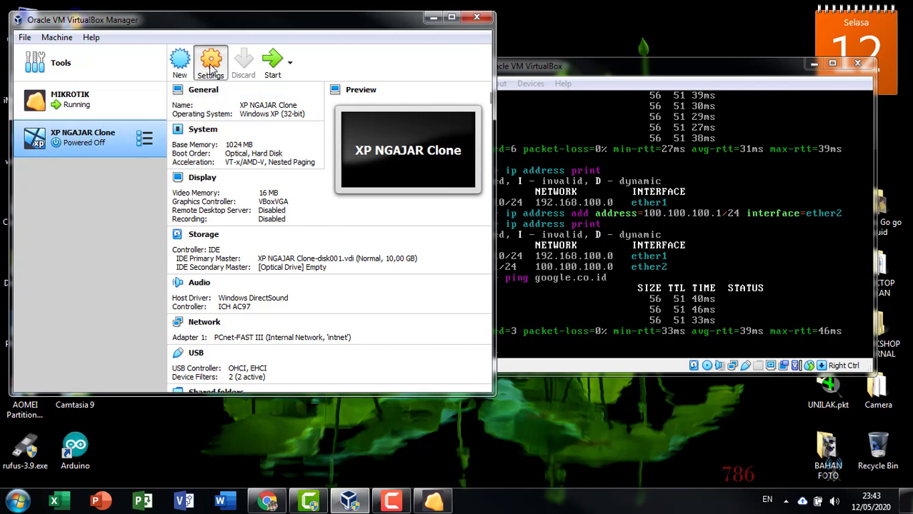
# - Remove the Users and Documents shared folders in XP NGAJAR Clone's Settings and save
pyautogui.click(211, 65)
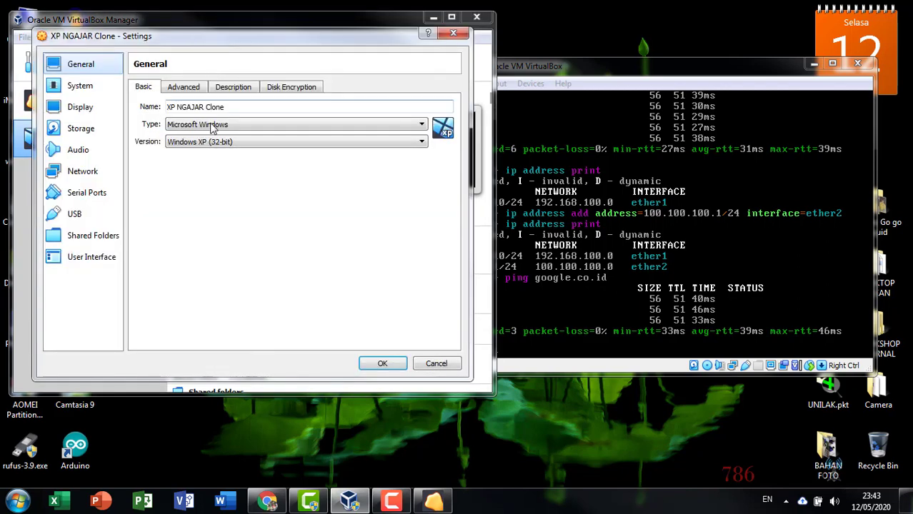
pyautogui.click(89, 235)
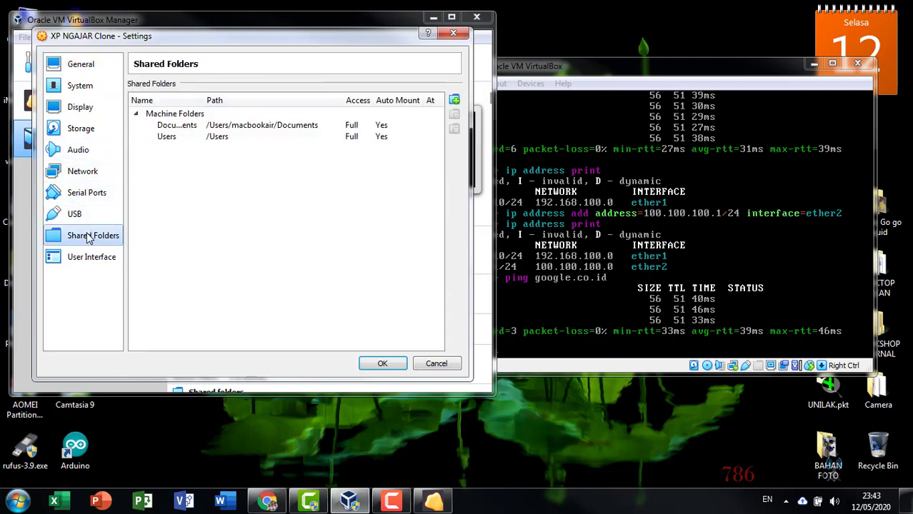
pyautogui.click(282, 137)
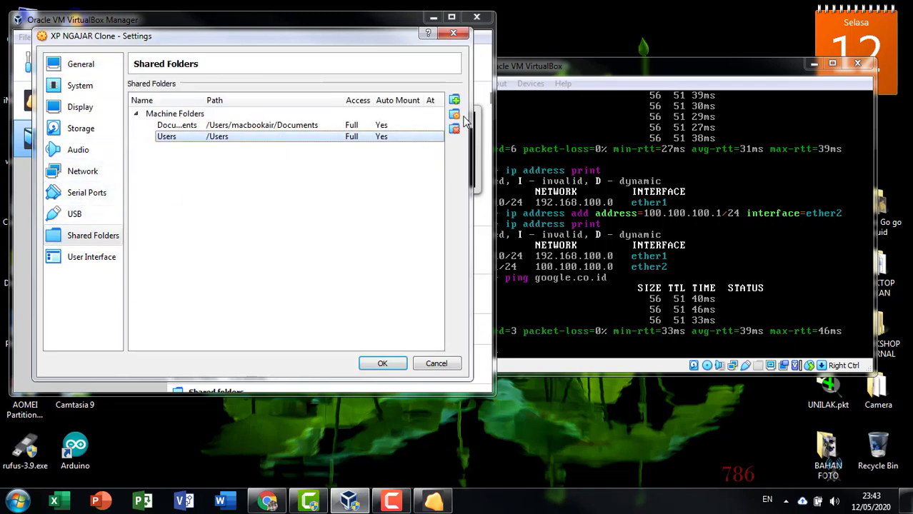
pyautogui.rightClick(391, 138)
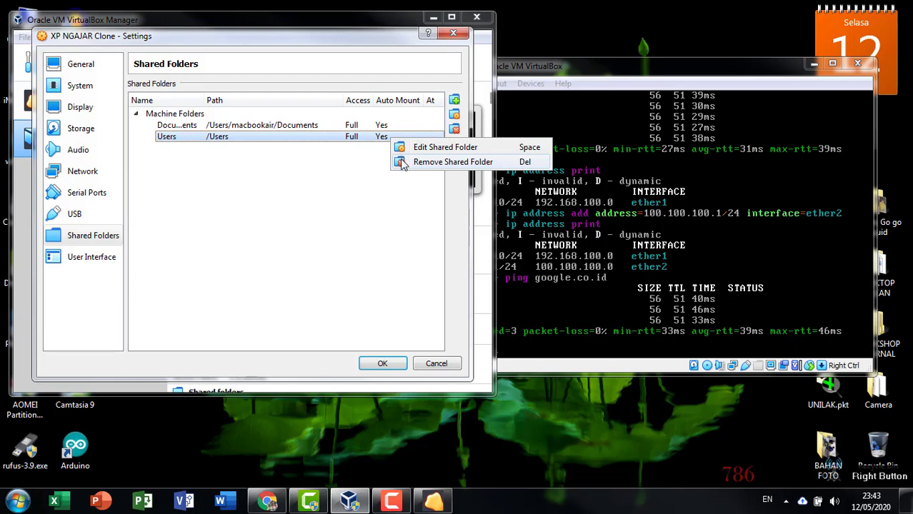
pyautogui.click(402, 162)
pyautogui.rightClick(370, 124)
pyautogui.click(383, 147)
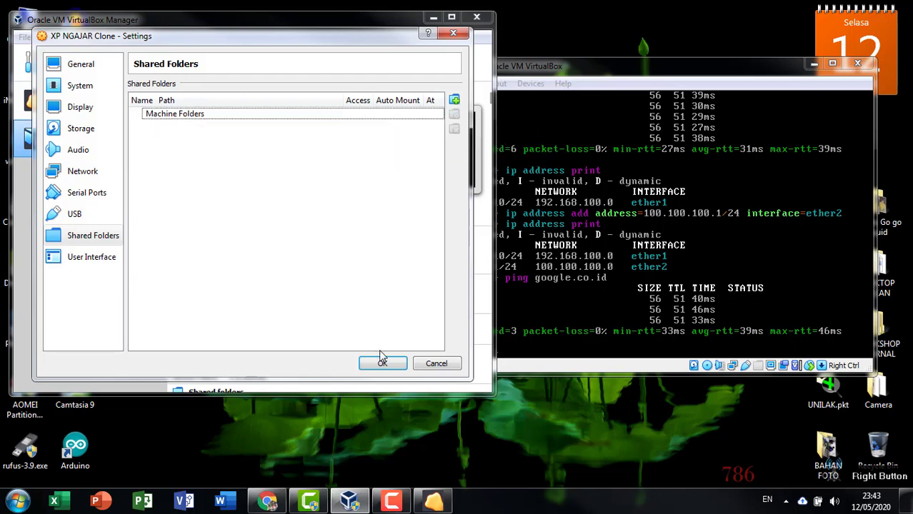
pyautogui.rightClick(303, 116)
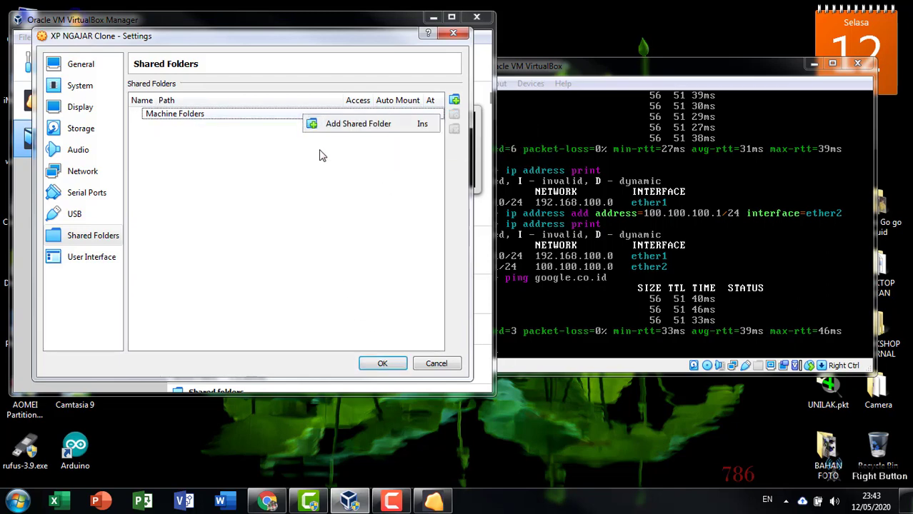
pyautogui.click(322, 156)
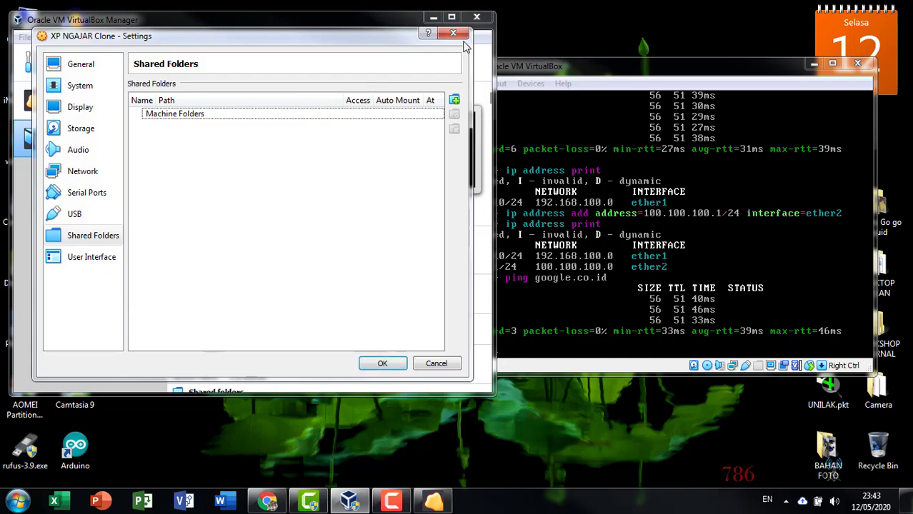
pyautogui.click(382, 363)
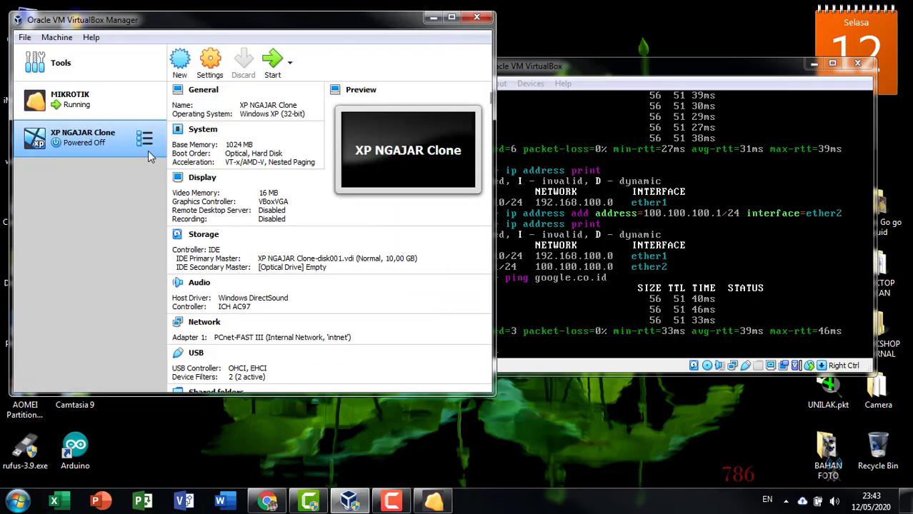
# - Start XP NGAJAR Clone again and bring its window to the front
pyautogui.click(272, 71)
pyautogui.moveTo(602, 67)
pyautogui.mouseDown()
pyautogui.moveTo(606, 49)
pyautogui.moveTo(625, 37)
pyautogui.mouseUp()
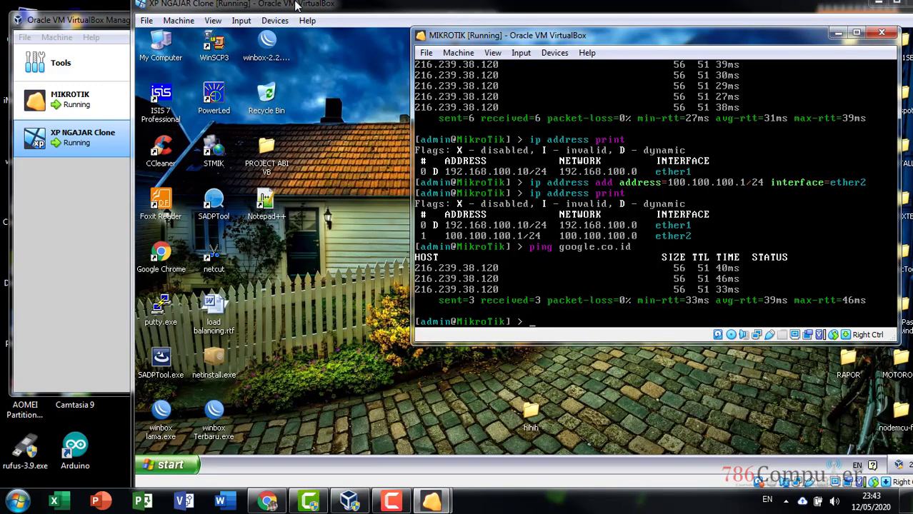
pyautogui.click(250, 5)
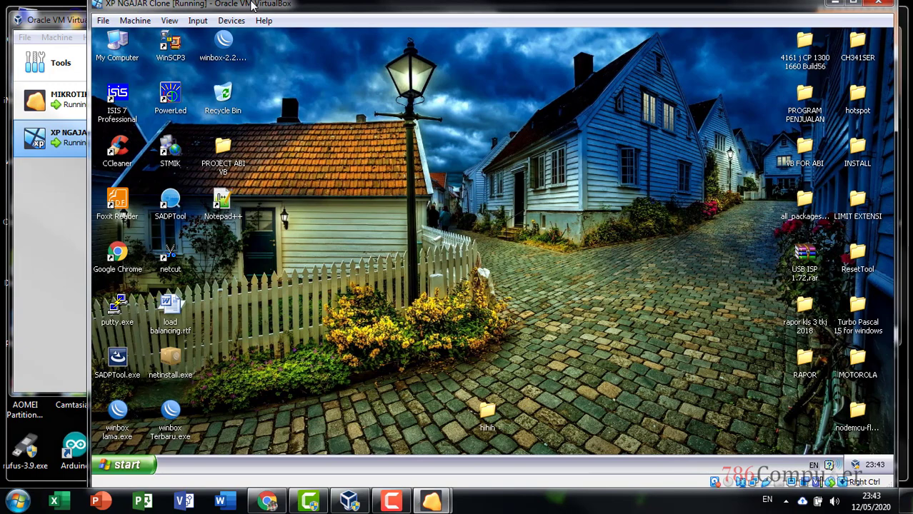
pyautogui.doubleClick(251, 5)
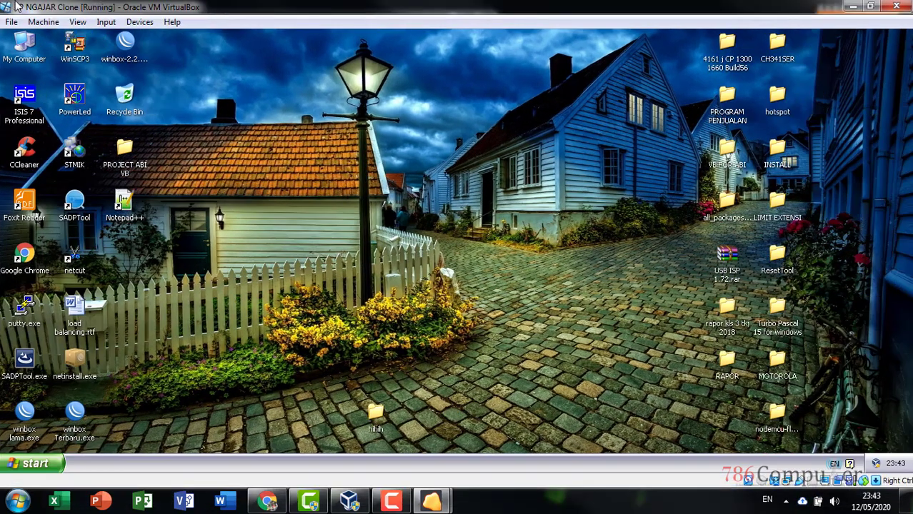
# - Restore the XP window to a smaller size, dismiss the security balloon, and shift it left
pyautogui.doubleClick(18, 7)
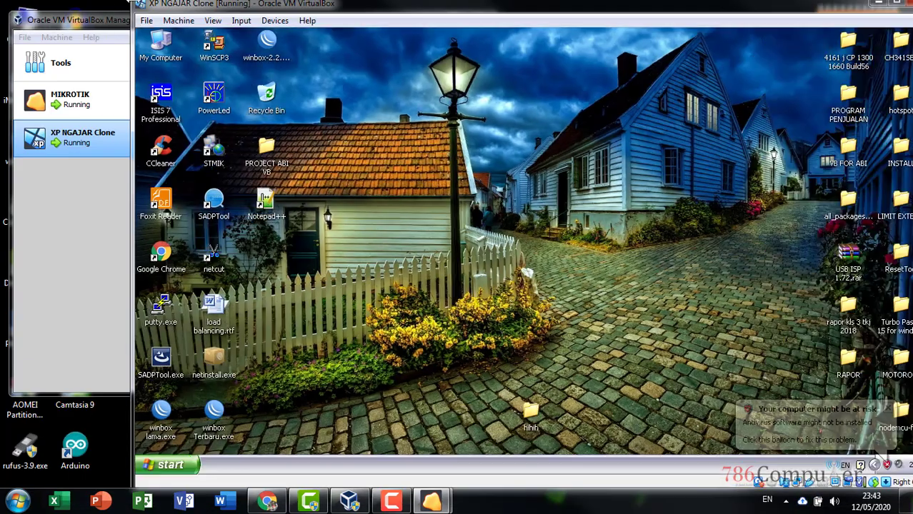
pyautogui.moveTo(134, 55); pyautogui.dragTo(143, 55)
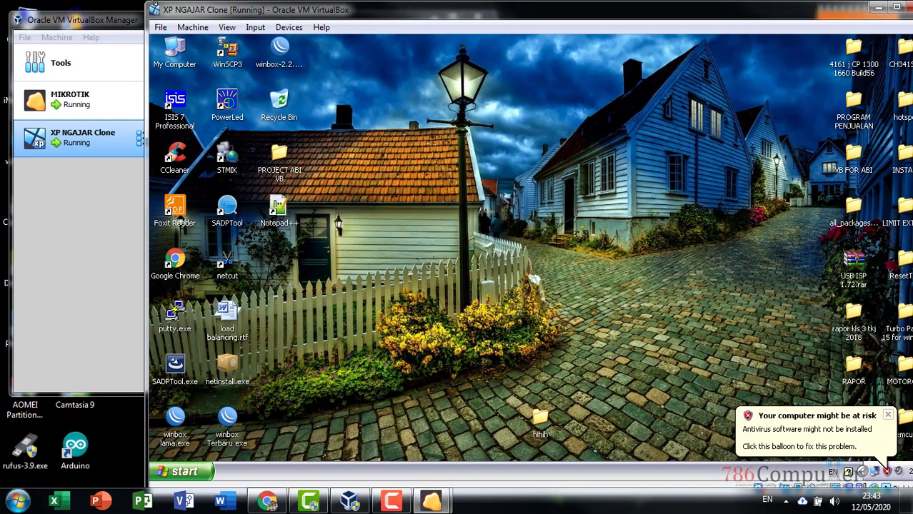
pyautogui.moveTo(148, 1); pyautogui.dragTo(179, 19)
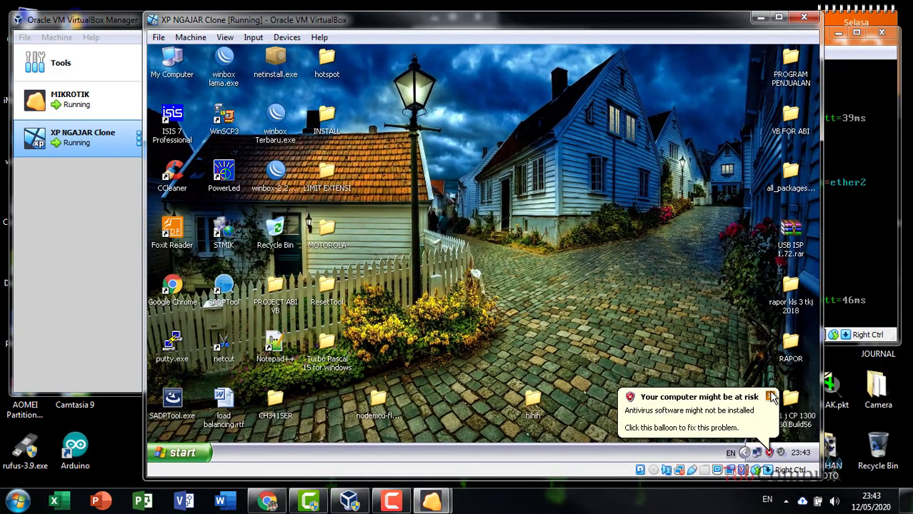
pyautogui.click(770, 395)
pyautogui.moveTo(609, 28); pyautogui.dragTo(590, 27)
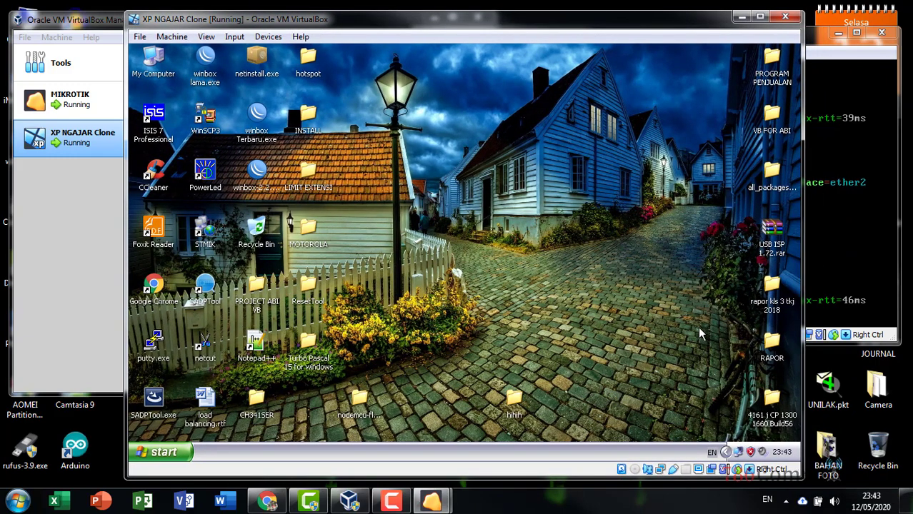
# - Open the XP Local Area Connection Status and check the clone's network adapter in the Manager
pyautogui.click(740, 458)
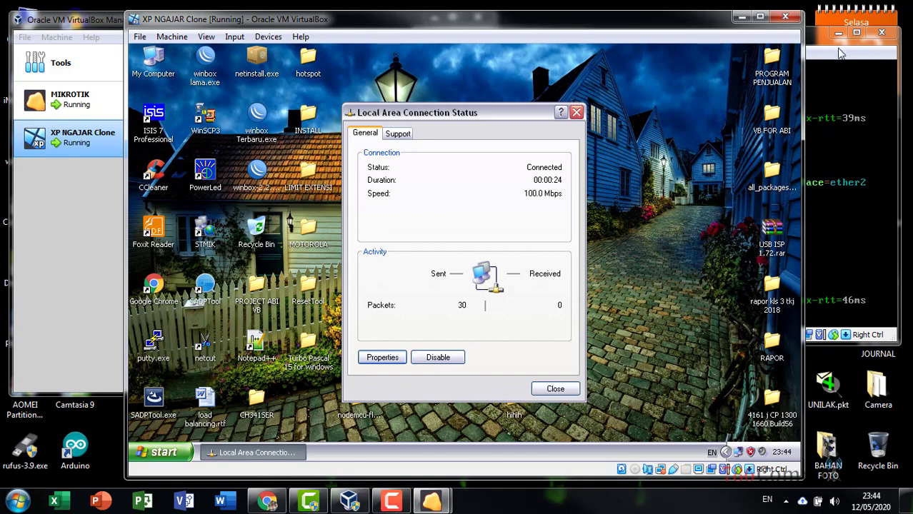
pyautogui.click(836, 50)
pyautogui.moveTo(801, 42); pyautogui.dragTo(810, 37)
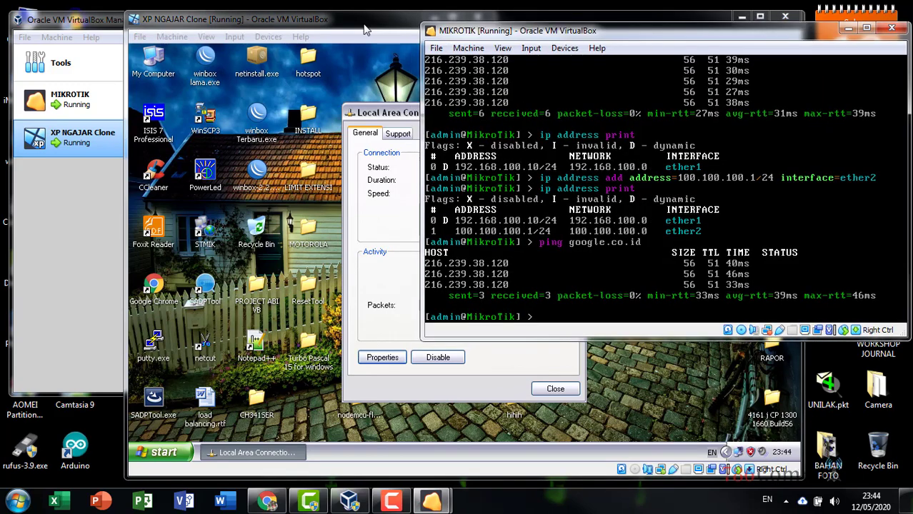
pyautogui.click(364, 30)
pyautogui.moveTo(364, 30); pyautogui.dragTo(337, 27)
pyautogui.click(39, 194)
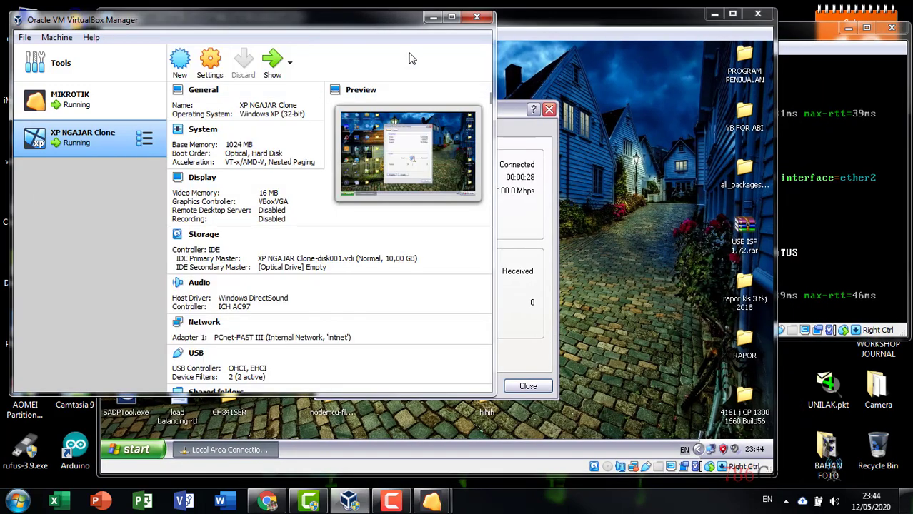
pyautogui.click(427, 9)
pyautogui.moveTo(433, 23); pyautogui.dragTo(410, 23)
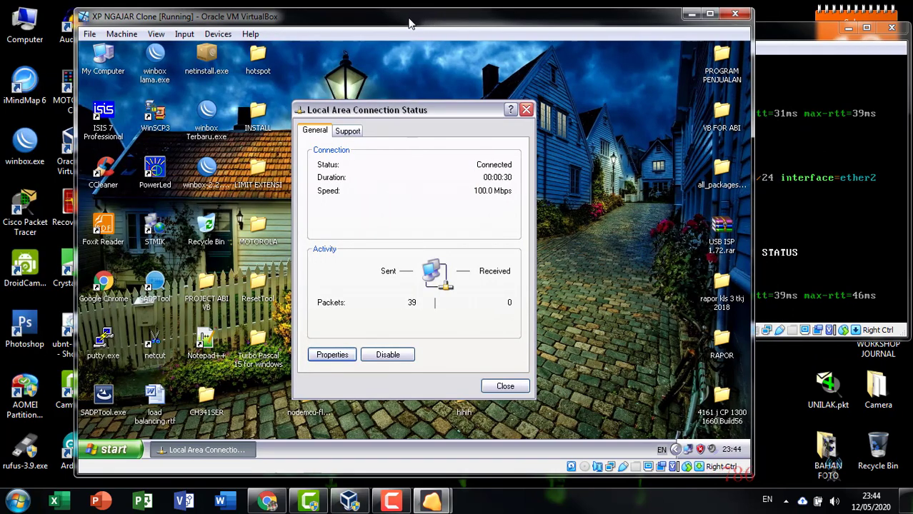
# - View and close the connection Properties and Status, then bring the MikroTik terminal forward
pyautogui.click(320, 355)
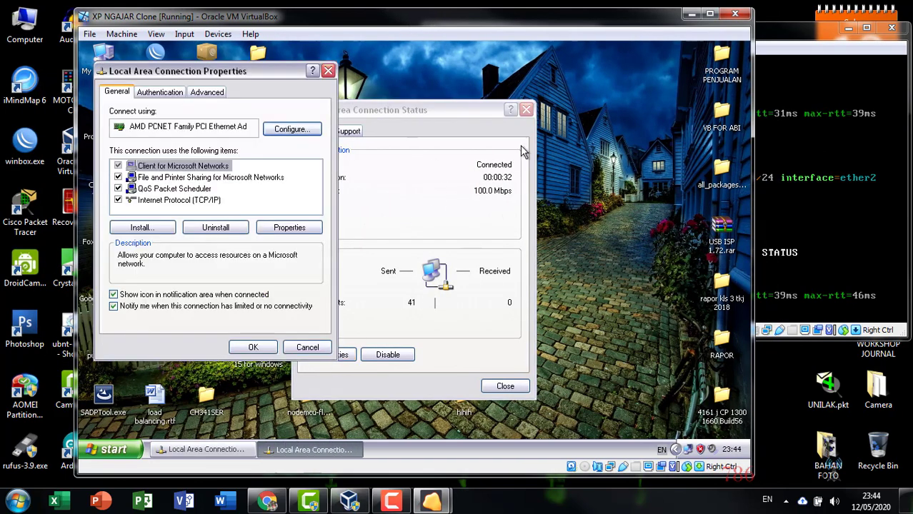
pyautogui.click(327, 71)
pyautogui.click(526, 109)
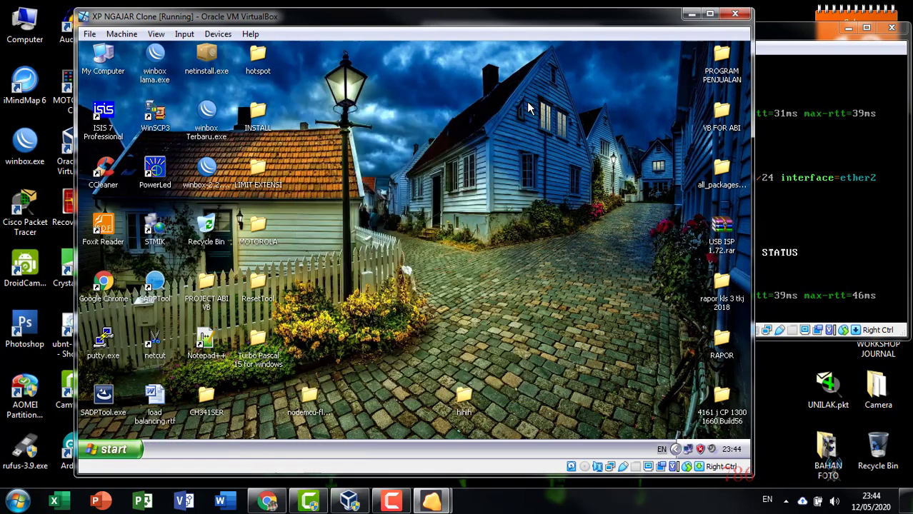
pyautogui.moveTo(547, 15); pyautogui.dragTo(476, 15)
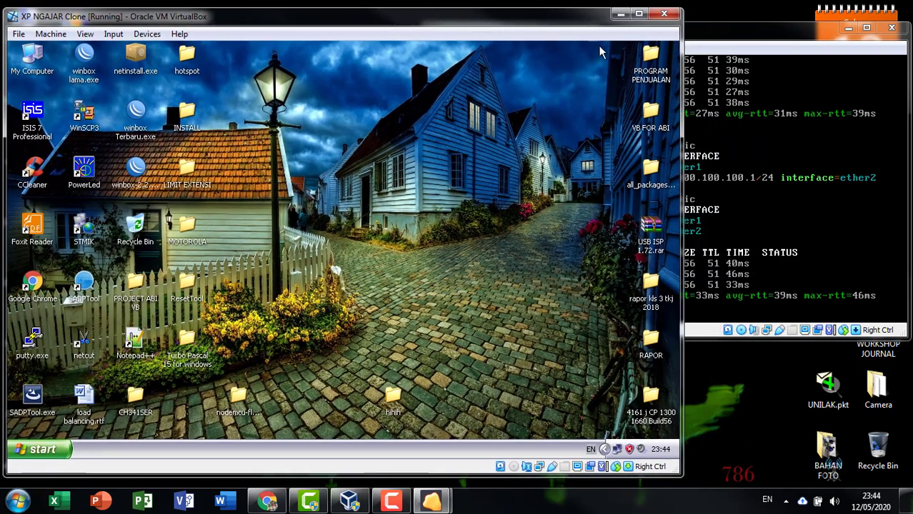
pyautogui.moveTo(750, 37); pyautogui.dragTo(746, 28)
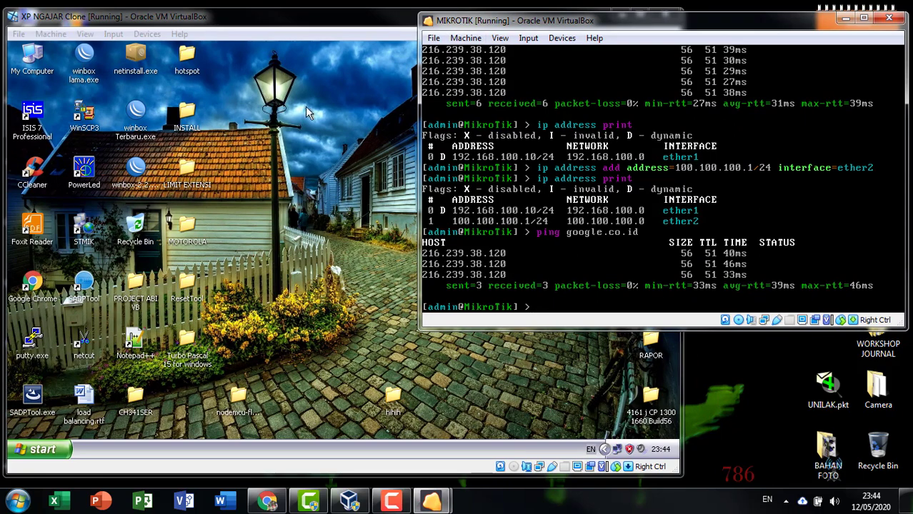
# - Reprint the MikroTik address list, then reopen the XP clone's Local Area Connection Status
pyautogui.click(294, 115)
pyautogui.click(720, 26)
pyautogui.write('ip address print')
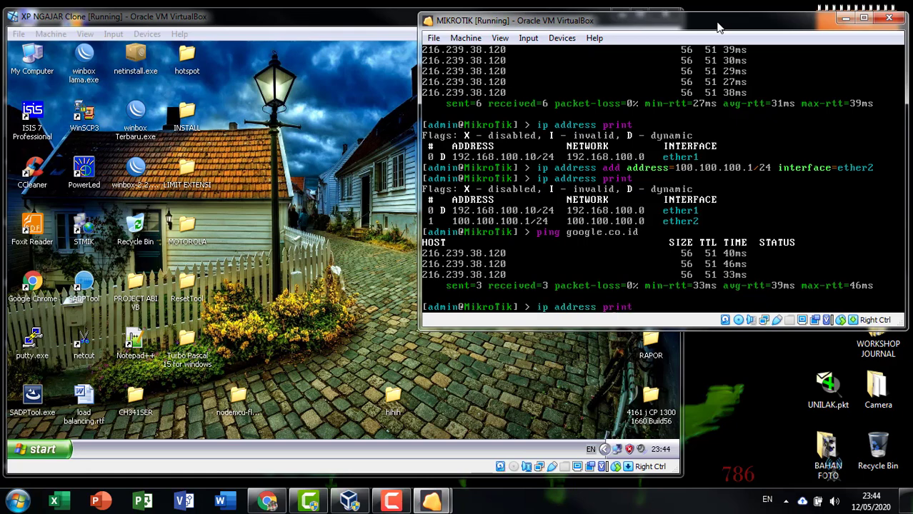
pyautogui.press('Return')
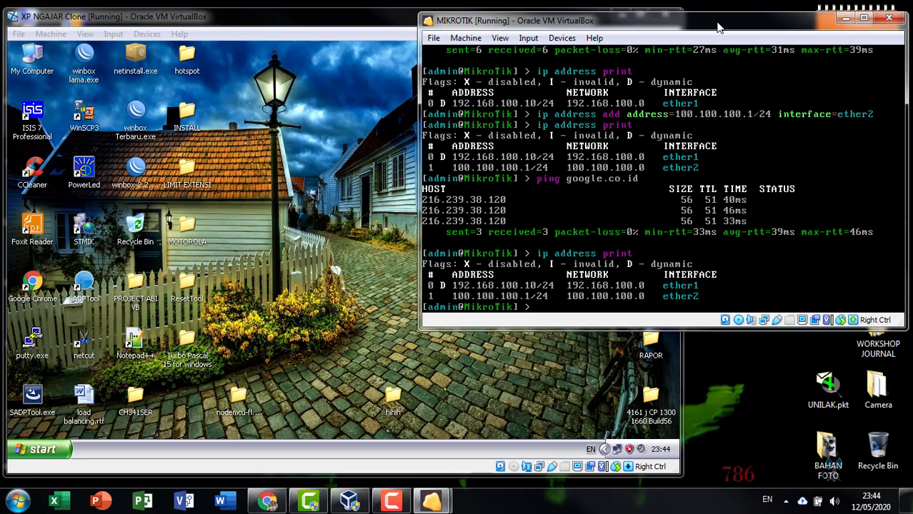
pyautogui.click(296, 233)
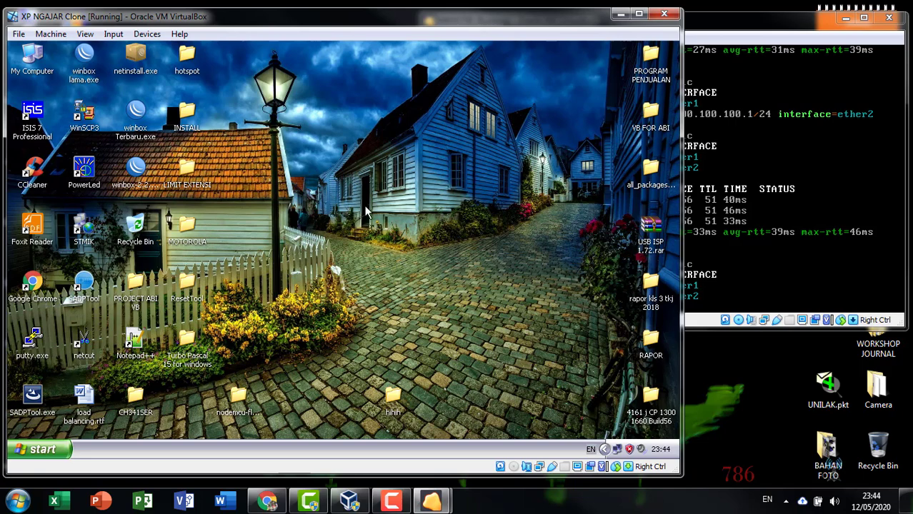
pyautogui.click(728, 26)
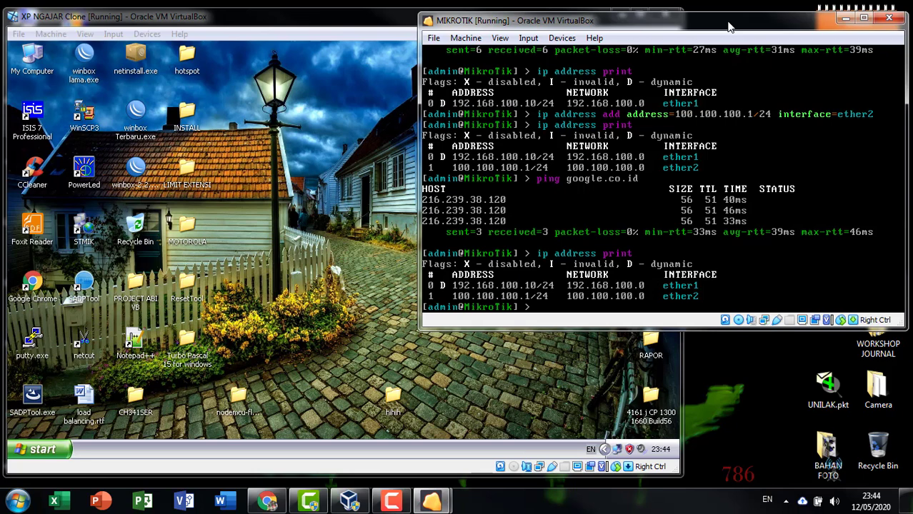
pyautogui.doubleClick(630, 449)
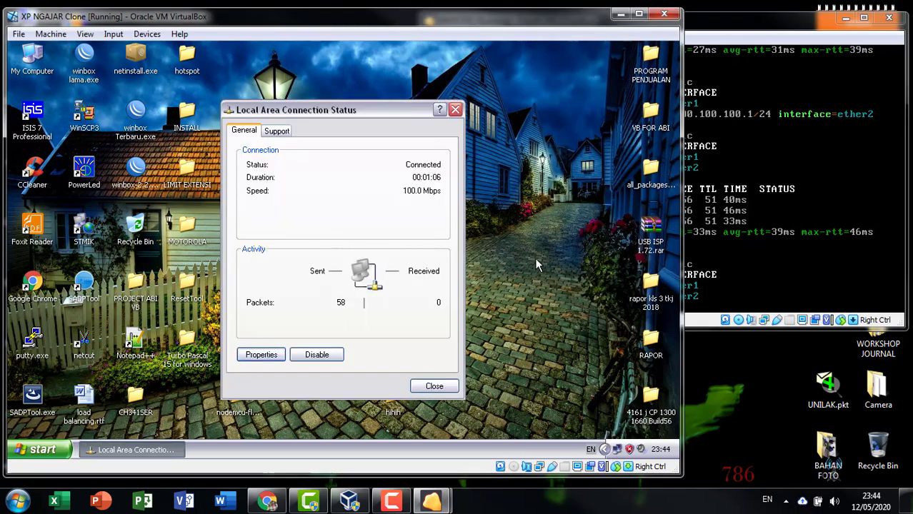
# - Close the connection status dialog and open Network Connections from the XP Control Panel
pyautogui.click(455, 109)
pyautogui.doubleClick(614, 450)
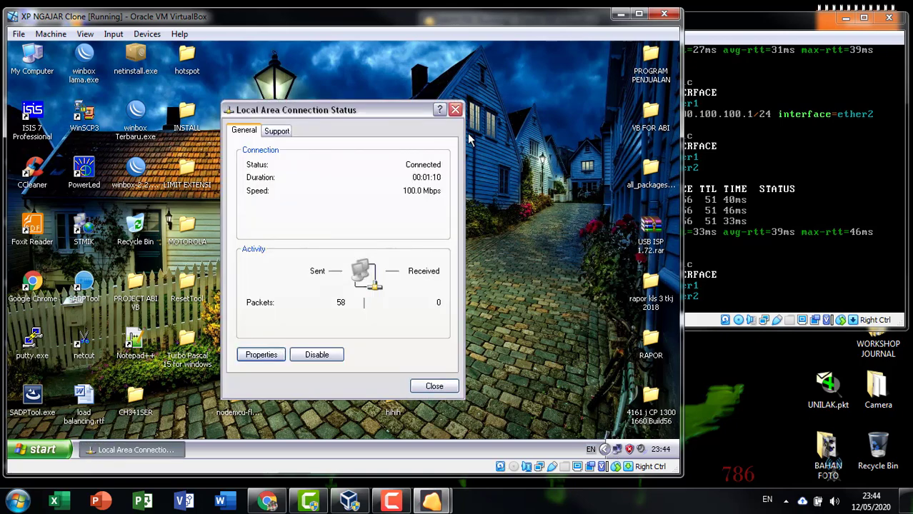
pyautogui.click(455, 109)
pyautogui.click(39, 449)
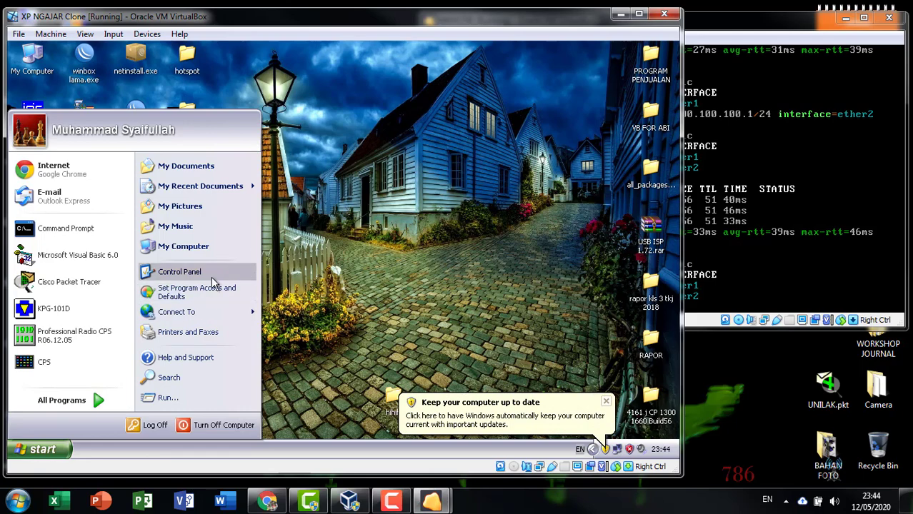
pyautogui.click(212, 275)
pyautogui.doubleClick(494, 194)
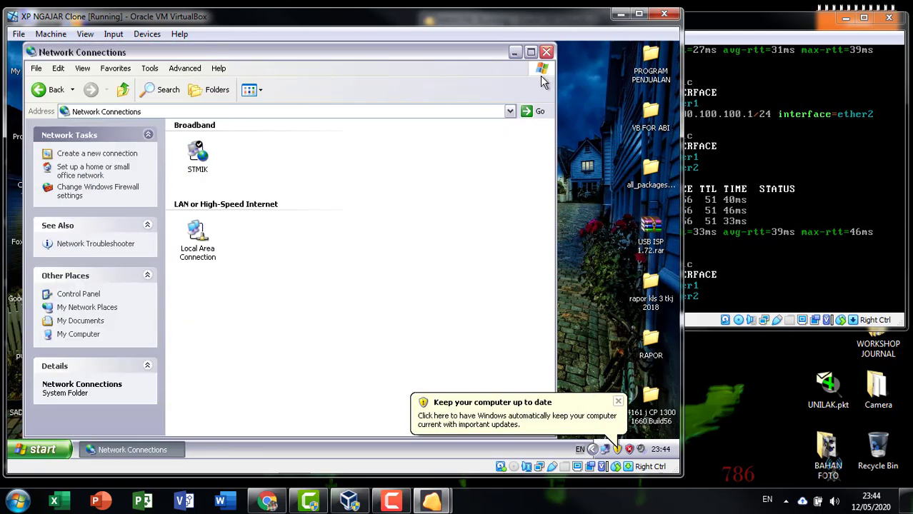
# - Check the host's network icon options, then bring up the Local Area Connection context menu
pyautogui.click(786, 501)
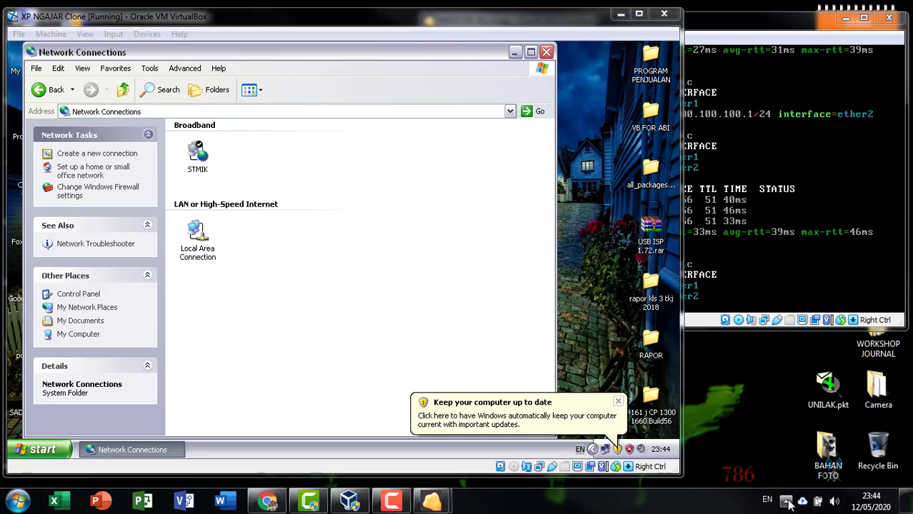
pyautogui.rightClick(790, 415)
pyautogui.click(200, 250)
pyautogui.rightClick(201, 251)
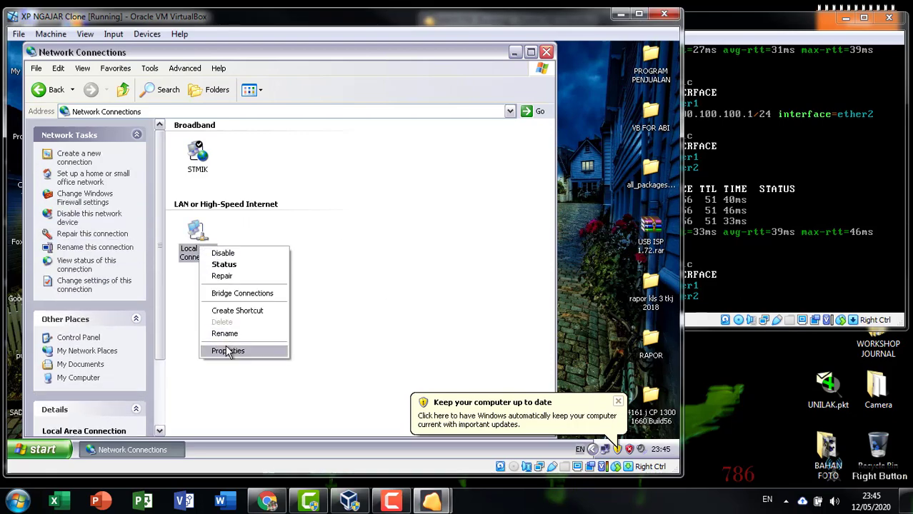
# - Open the Local Area Connection's Internet Protocol (TCP/IP) properties
pyautogui.click(229, 350)
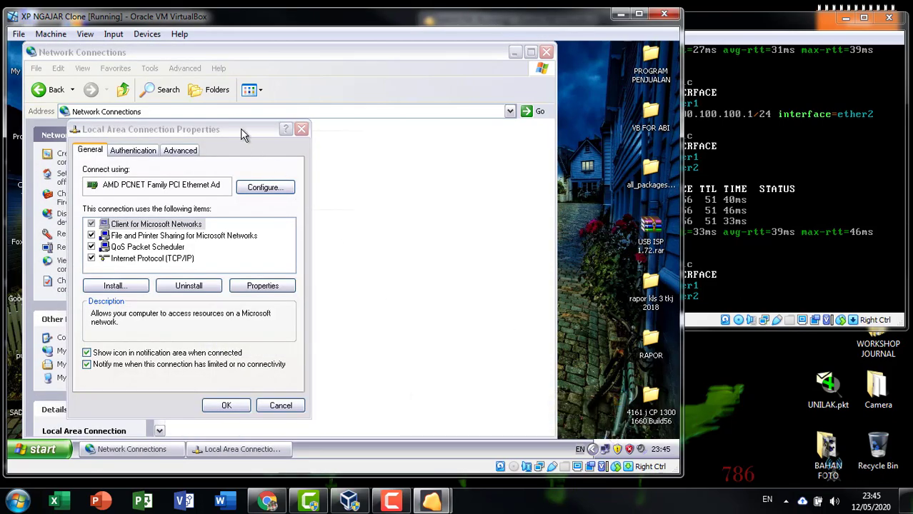
pyautogui.moveTo(240, 129); pyautogui.dragTo(450, 97)
pyautogui.click(374, 227)
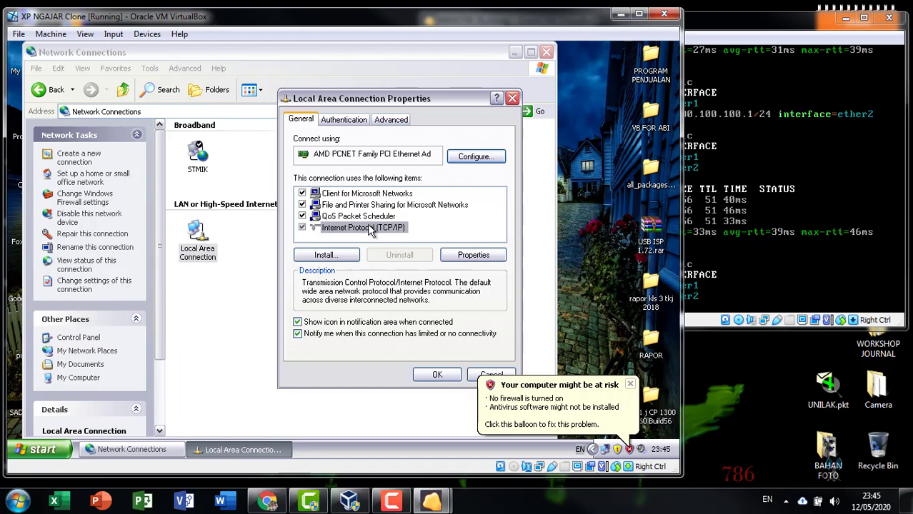
pyautogui.click(442, 253)
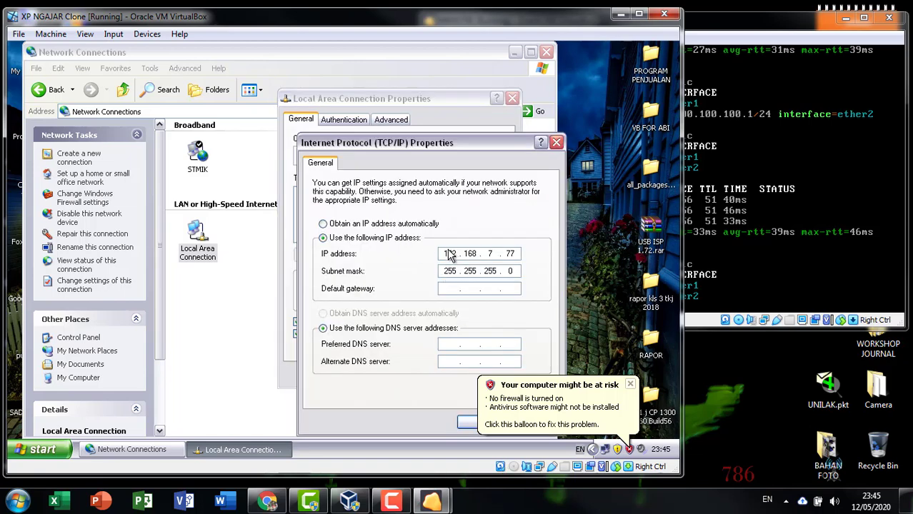
# - Clear the old static IP and mask, checking addresses in the MikroTik terminal
pyautogui.click(414, 223)
pyautogui.click(406, 238)
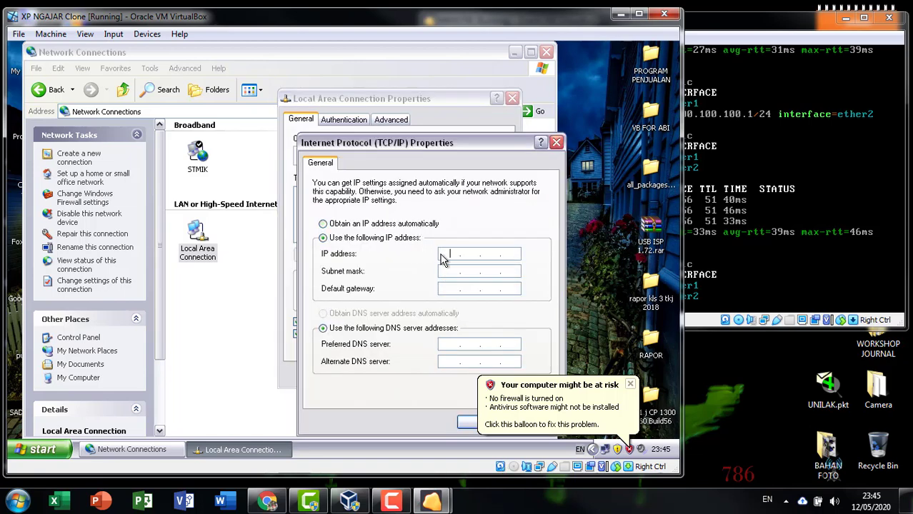
pyautogui.moveTo(694, 17)
pyautogui.mouseDown()
pyautogui.moveTo(667, 7)
pyautogui.moveTo(685, 9)
pyautogui.mouseUp()
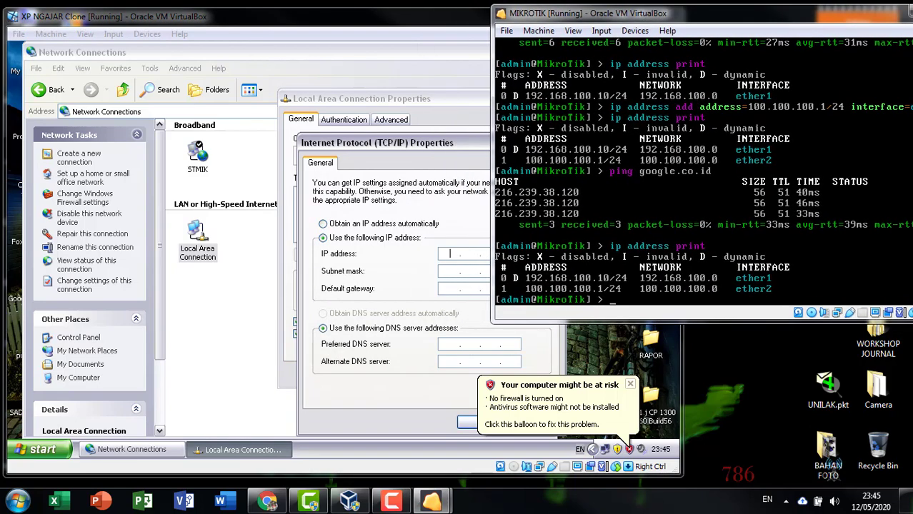
pyautogui.click(384, 152)
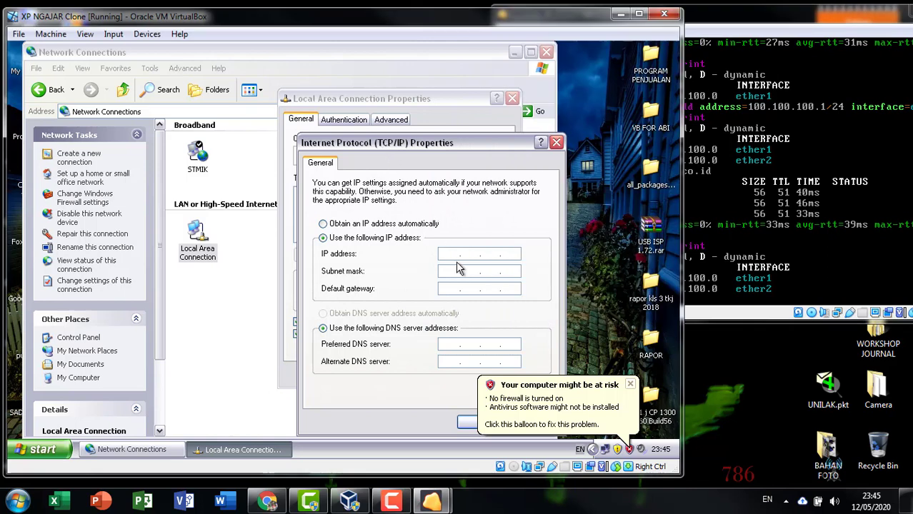